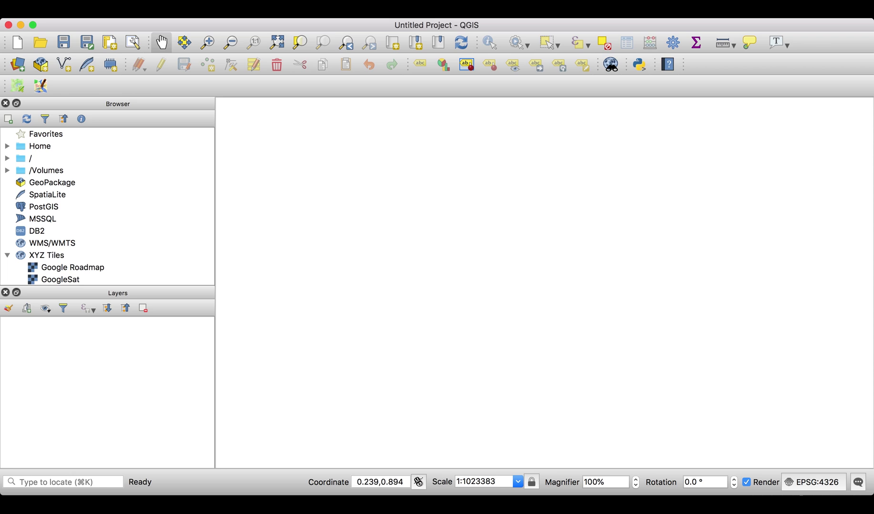
Load Downloads/PDT_2018_3.csv as a delimited text point layer drawn in EPSG:4326
{"action": "left_click", "coordinate": [176, 9]}
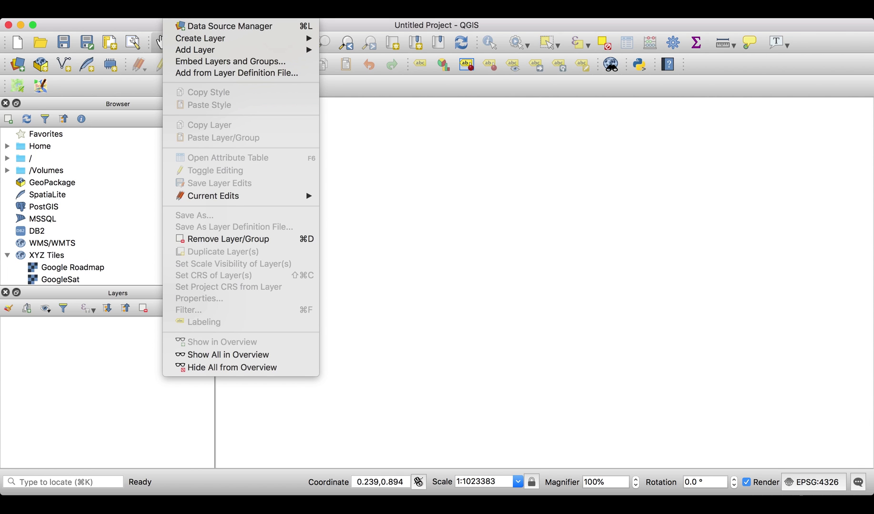
{"action": "mouse_move", "coordinate": [193, 51]}
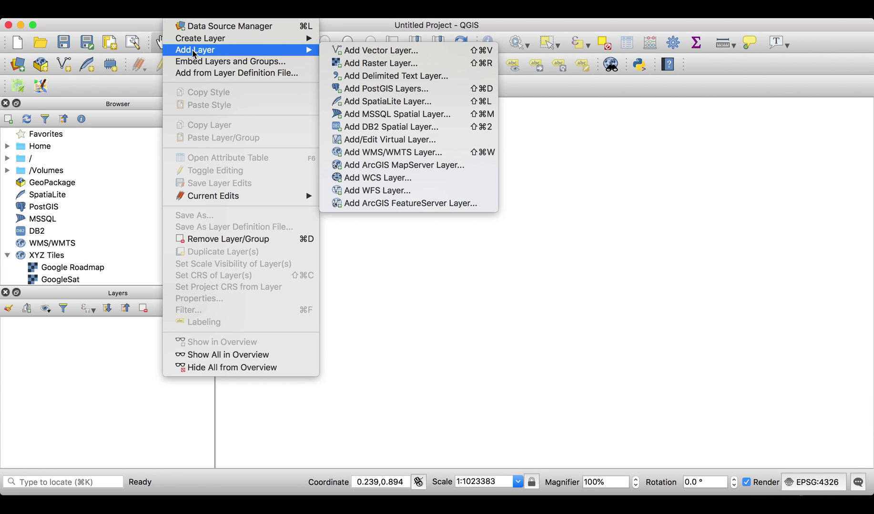
{"action": "left_click", "coordinate": [395, 77]}
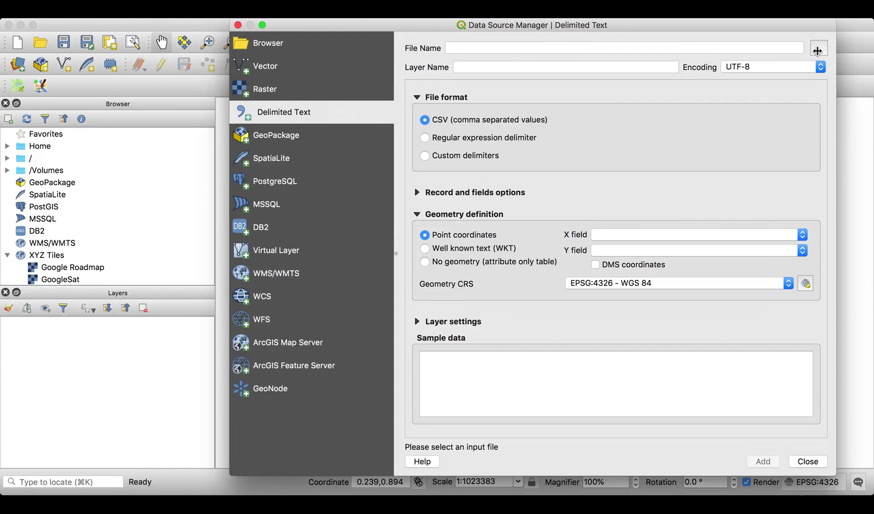
{"action": "left_click", "coordinate": [818, 49]}
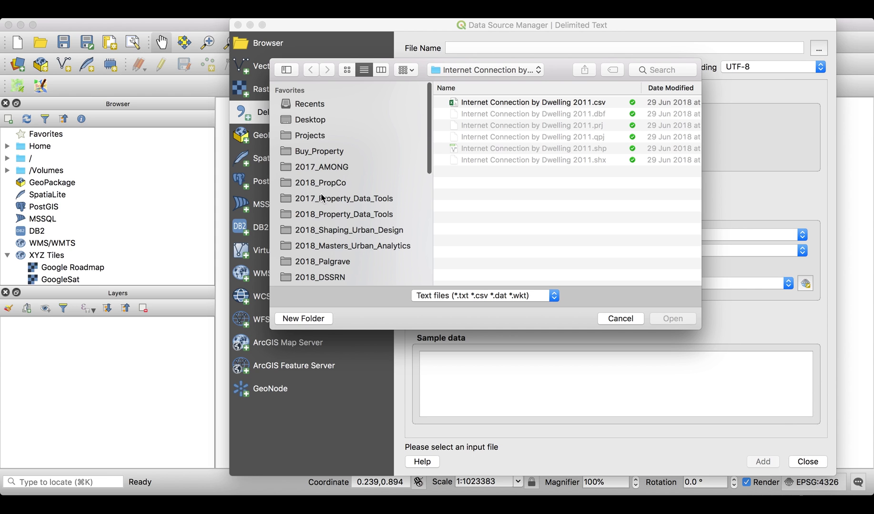
{"action": "scroll", "coordinate": [322, 198], "scroll_direction": "down", "scroll_amount": 5}
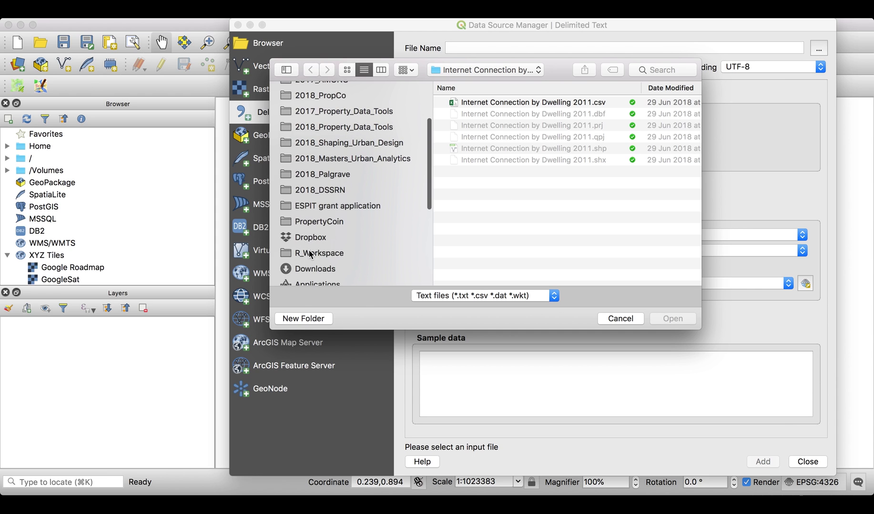
{"action": "left_click", "coordinate": [312, 269]}
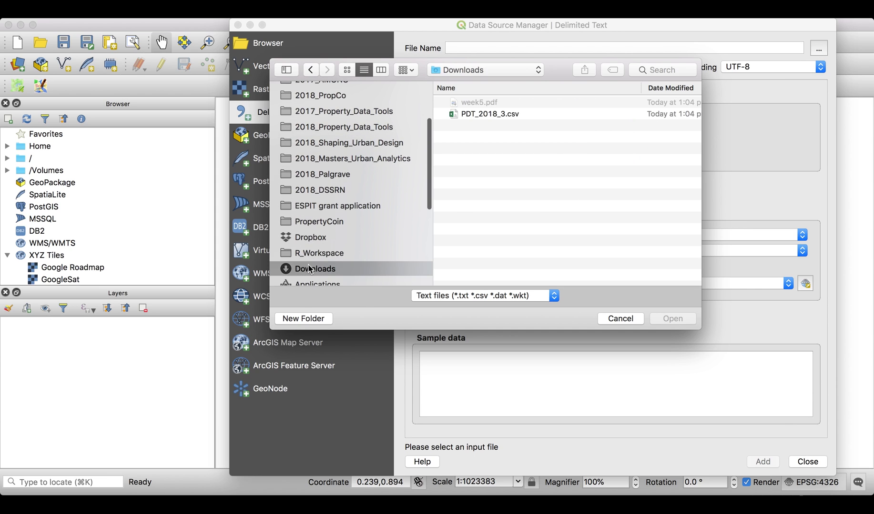
{"action": "left_click", "coordinate": [473, 114]}
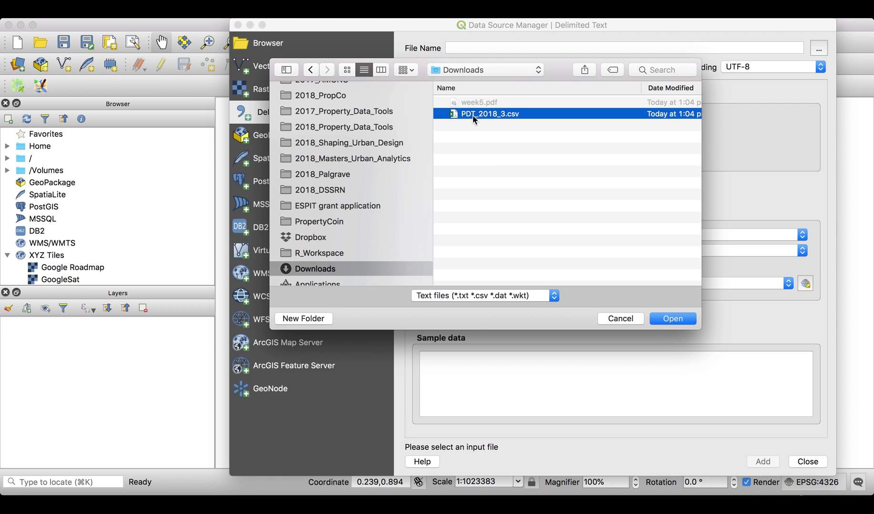
{"action": "left_click", "coordinate": [658, 320]}
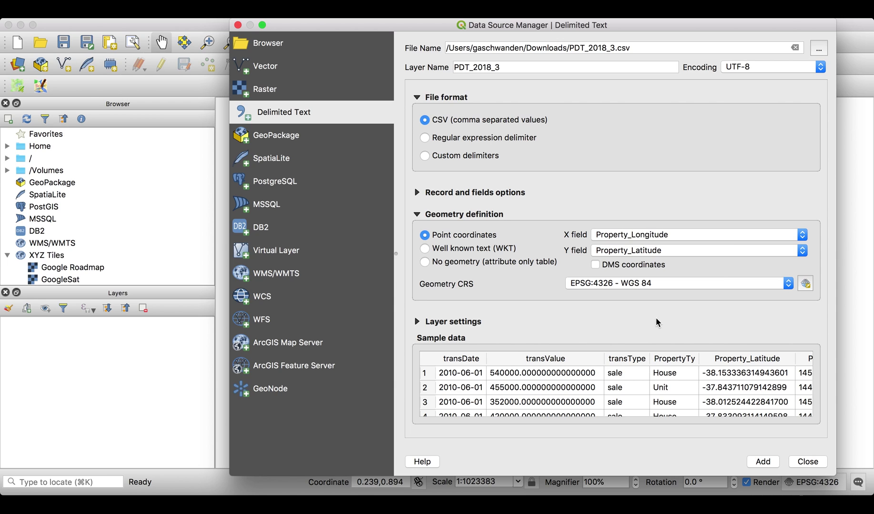
{"action": "left_click", "coordinate": [766, 463]}
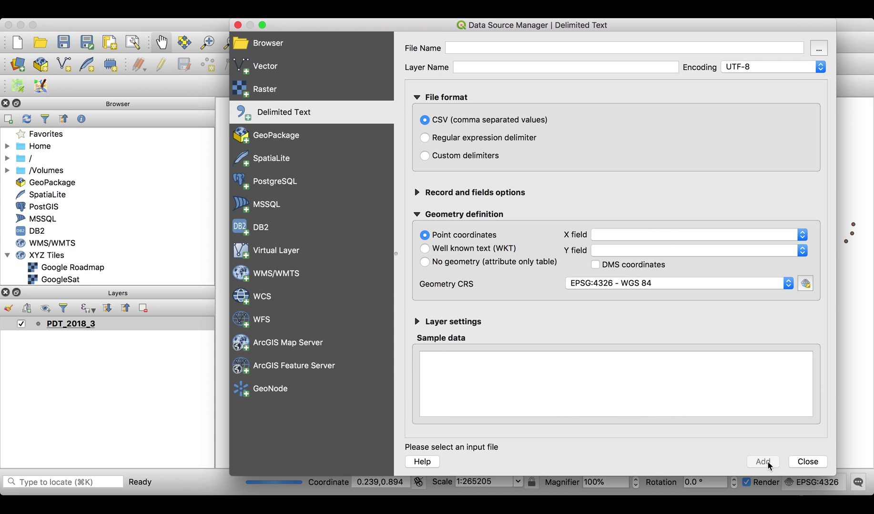
{"action": "left_click", "coordinate": [807, 462]}
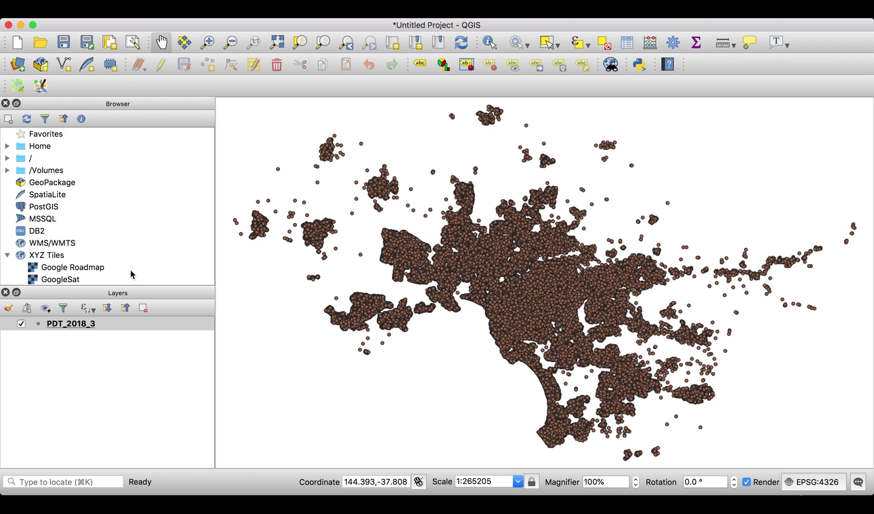
Add the OpenStreetMap XYZ Tiles basemap and move it below the PDT_2018_3 layer
{"action": "scroll", "coordinate": [130, 273], "scroll_direction": "down", "scroll_amount": 3}
{"action": "left_click", "coordinate": [69, 245]}
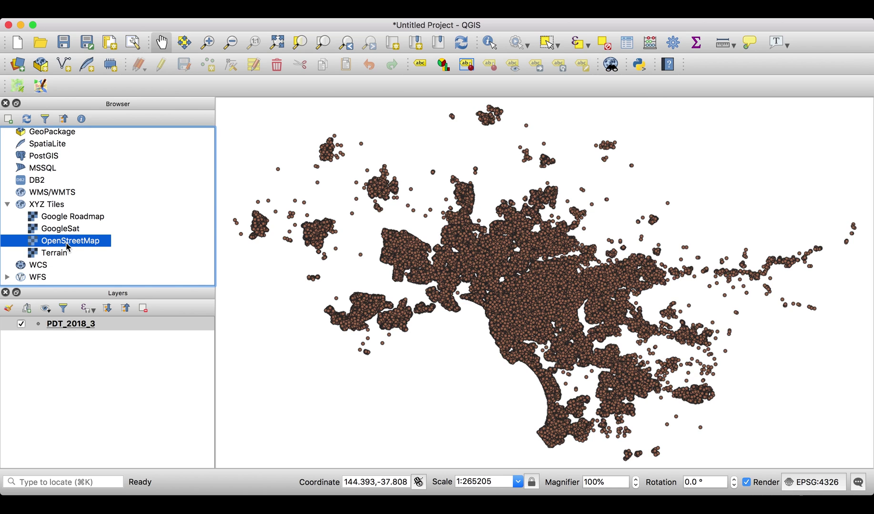
{"action": "double_click", "coordinate": [68, 241]}
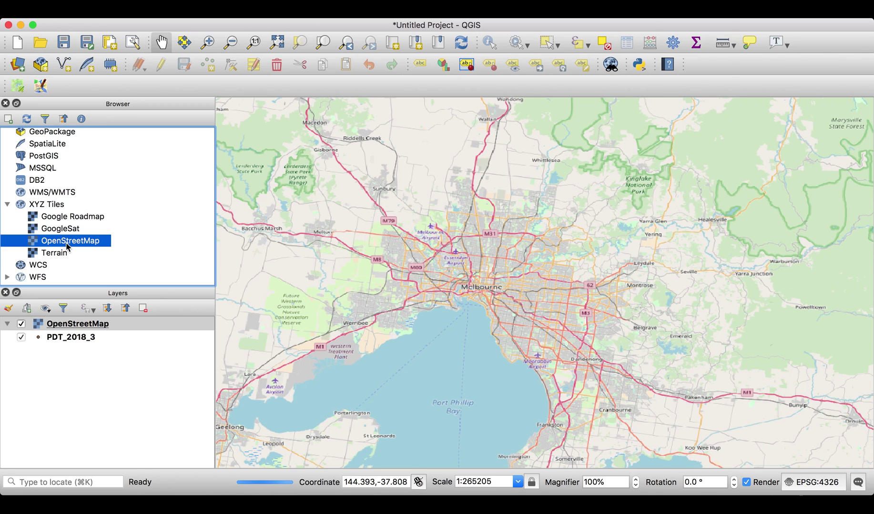
{"action": "left_click", "coordinate": [68, 326]}
{"action": "left_click_drag", "start_coordinate": [68, 326], "coordinate": [62, 347]}
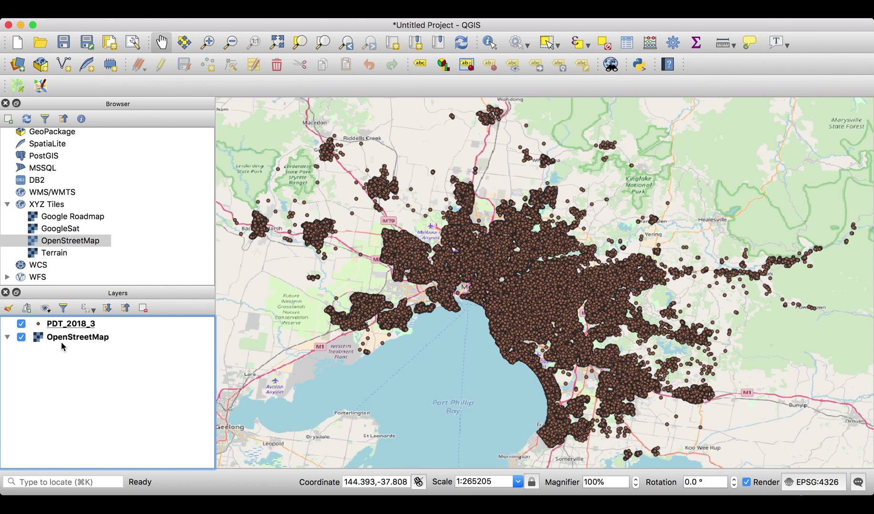
Zoom the map into central Melbourne and open the feature selection options
{"action": "left_click", "coordinate": [207, 41]}
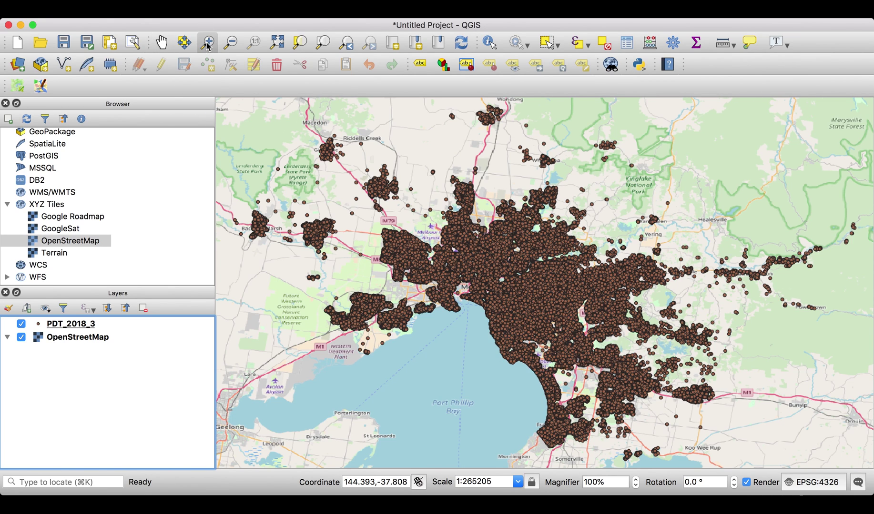
{"action": "left_click_drag", "start_coordinate": [470, 263], "coordinate": [521, 312]}
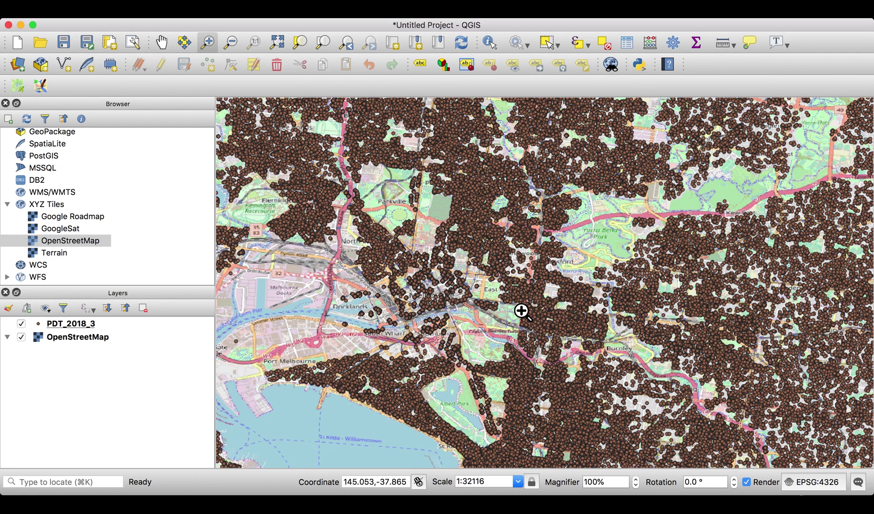
{"action": "left_click", "coordinate": [590, 46]}
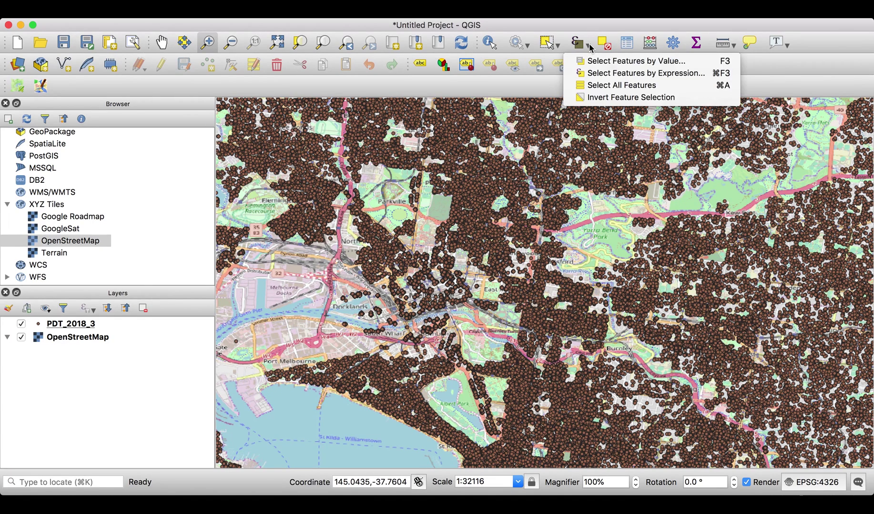
Open Select Features by Expression and insert the "yield" field into the expression
{"action": "left_click", "coordinate": [602, 75]}
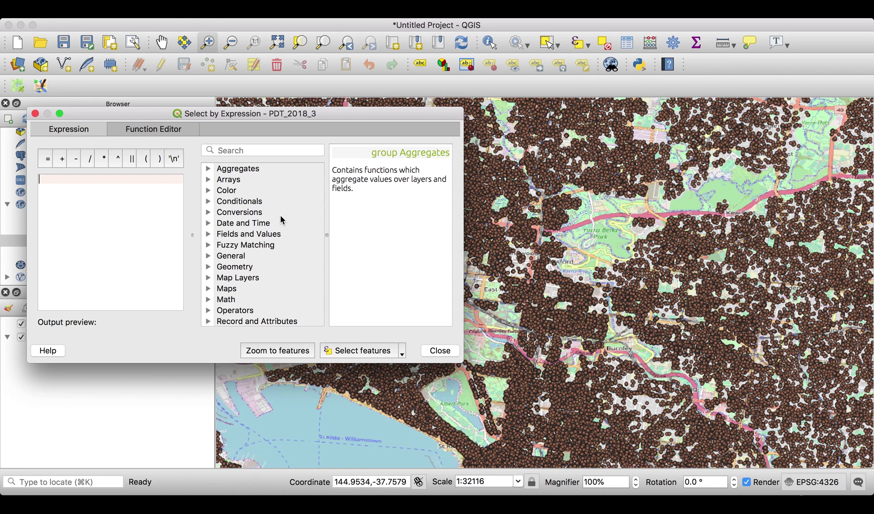
{"action": "left_click", "coordinate": [210, 234]}
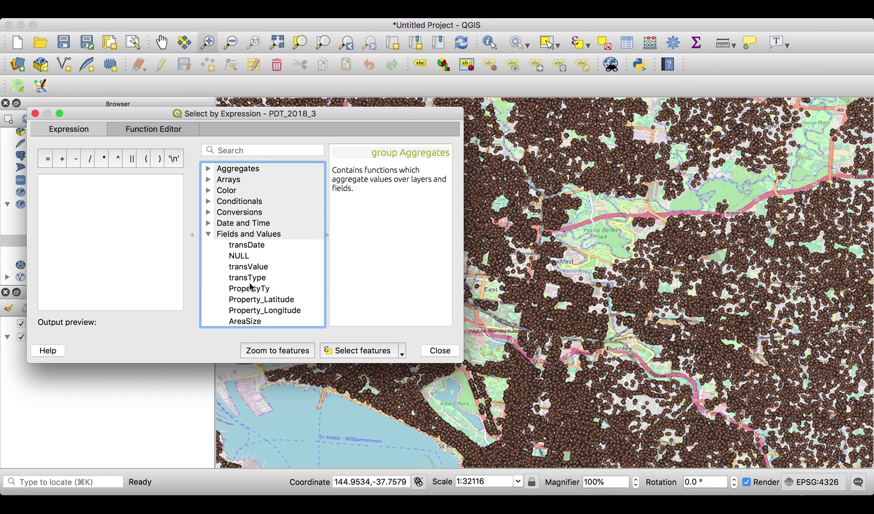
{"action": "scroll", "coordinate": [250, 287], "scroll_direction": "down", "scroll_amount": 3}
{"action": "scroll", "coordinate": [250, 286], "scroll_direction": "down", "scroll_amount": 5}
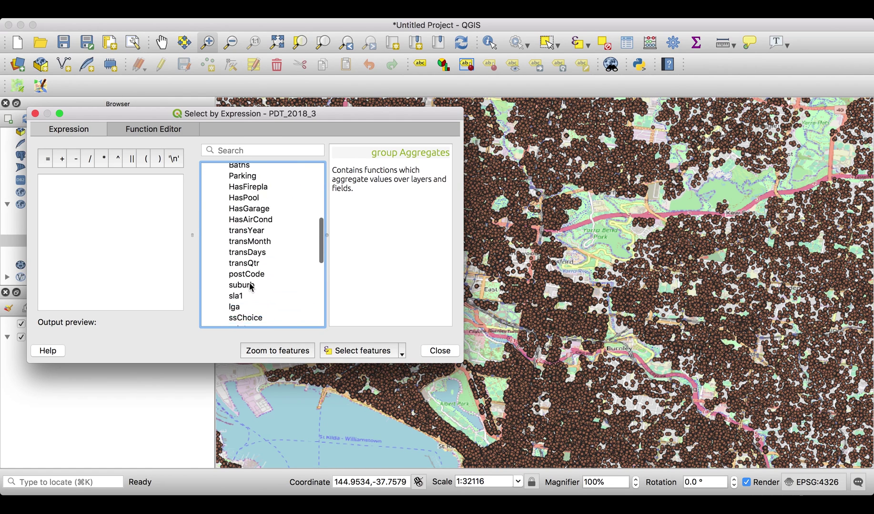
{"action": "scroll", "coordinate": [249, 286], "scroll_direction": "down", "scroll_amount": 3}
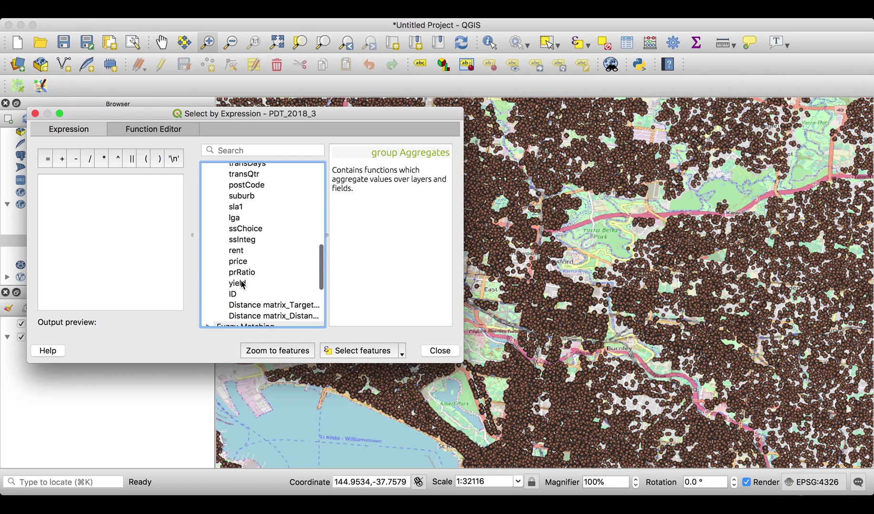
{"action": "left_click", "coordinate": [242, 284]}
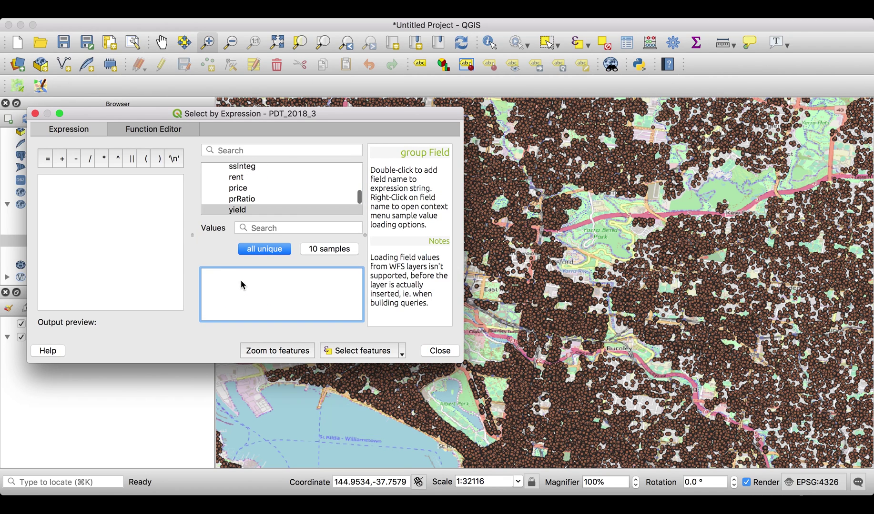
{"action": "double_click", "coordinate": [238, 210]}
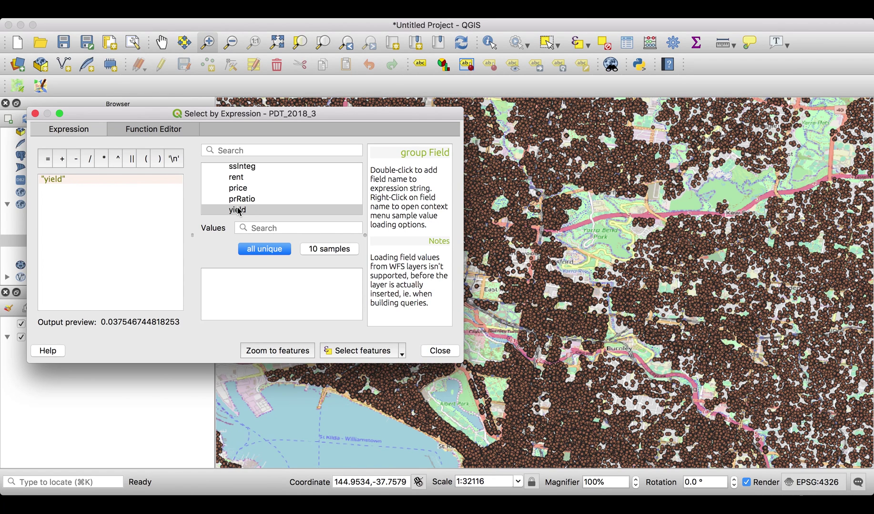
Complete the condition as "yield" <0.025 and start a new expression line
{"action": "type", "text": "<2.5"}
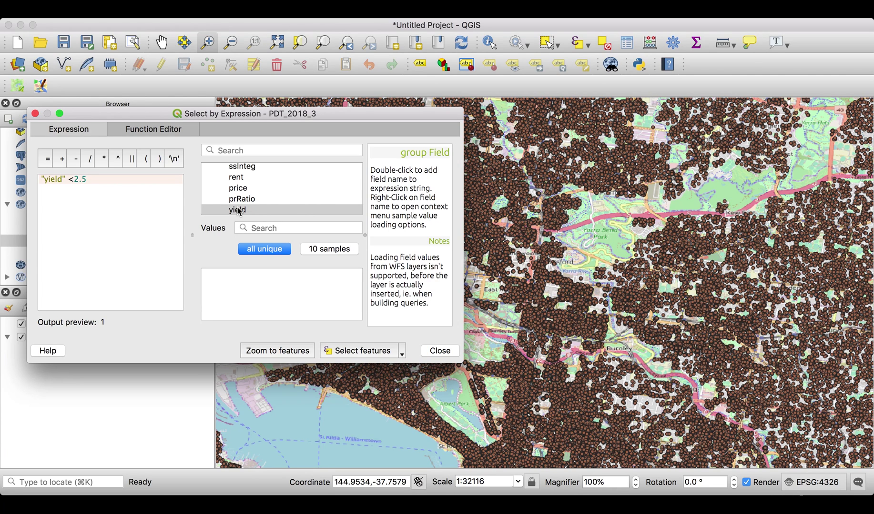
{"action": "key", "text": "Left"}
{"action": "key", "text": "BackSpace"}
{"action": "key", "text": "Left"}
{"action": "type", "text": "0.0"}
{"action": "left_click", "coordinate": [128, 183]}
{"action": "key", "text": "Return"}
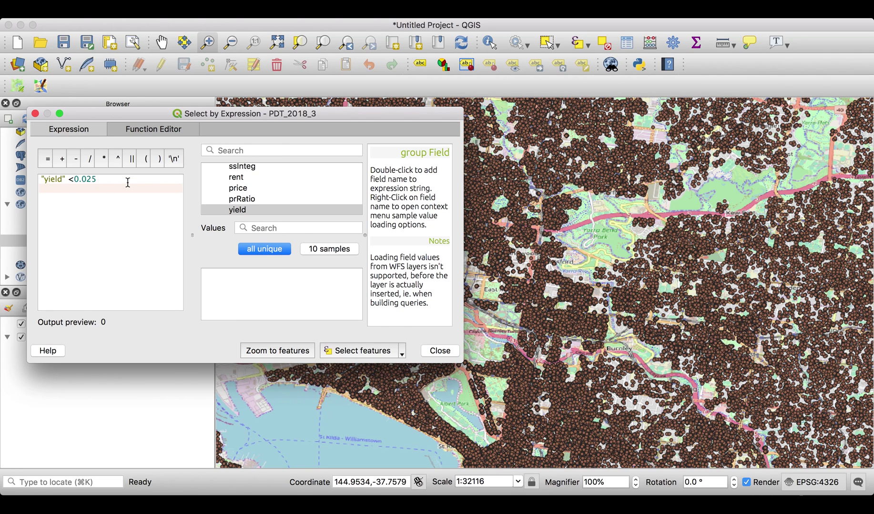
Append AND "PropertyTy" to the expression and list all unique PropertyTy values
{"action": "type", "text": "AND"}
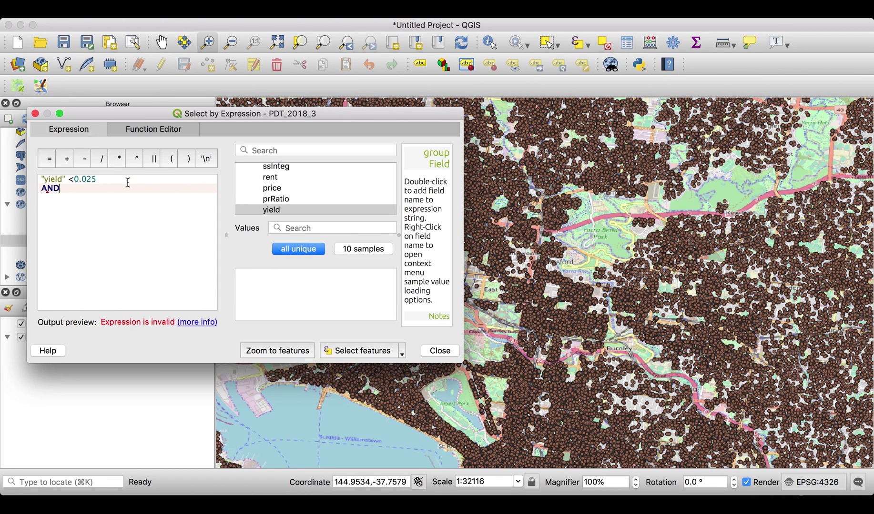
{"action": "key", "text": "Return"}
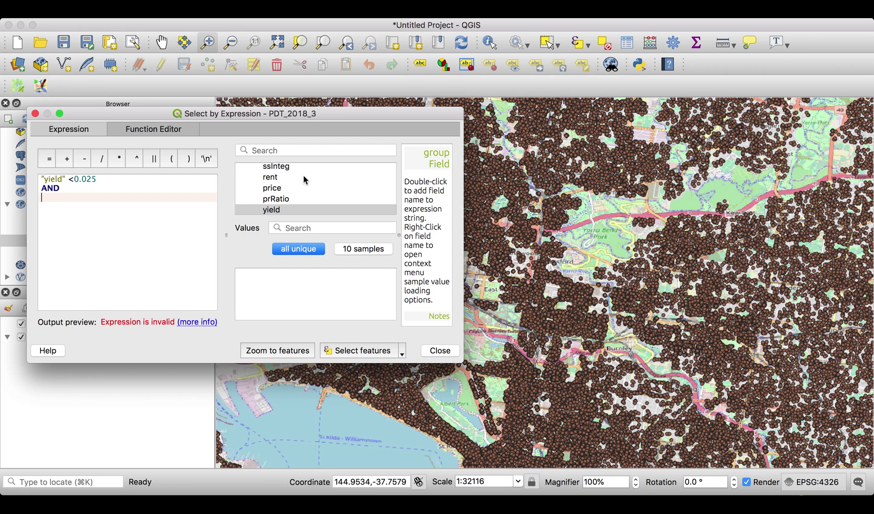
{"action": "scroll", "coordinate": [303, 175], "scroll_direction": "up", "scroll_amount": 2}
{"action": "scroll", "coordinate": [303, 175], "scroll_direction": "up", "scroll_amount": 5}
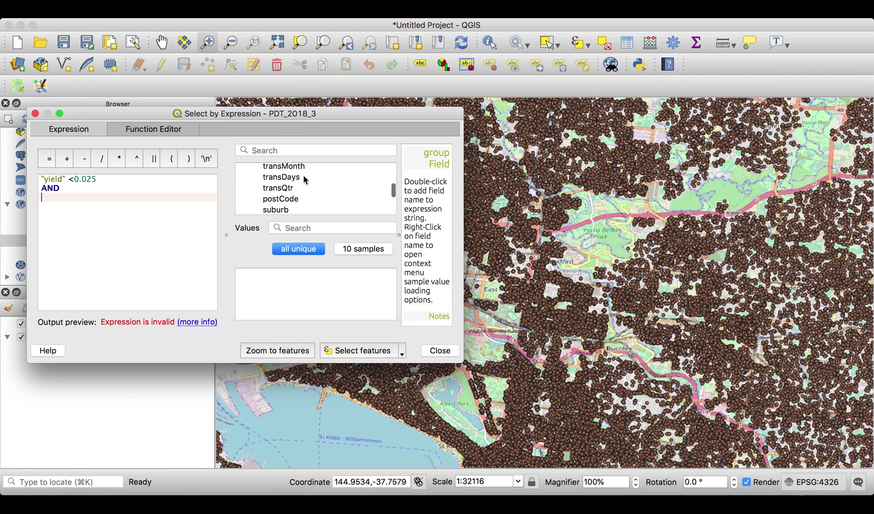
{"action": "scroll", "coordinate": [305, 180], "scroll_direction": "up", "scroll_amount": 3}
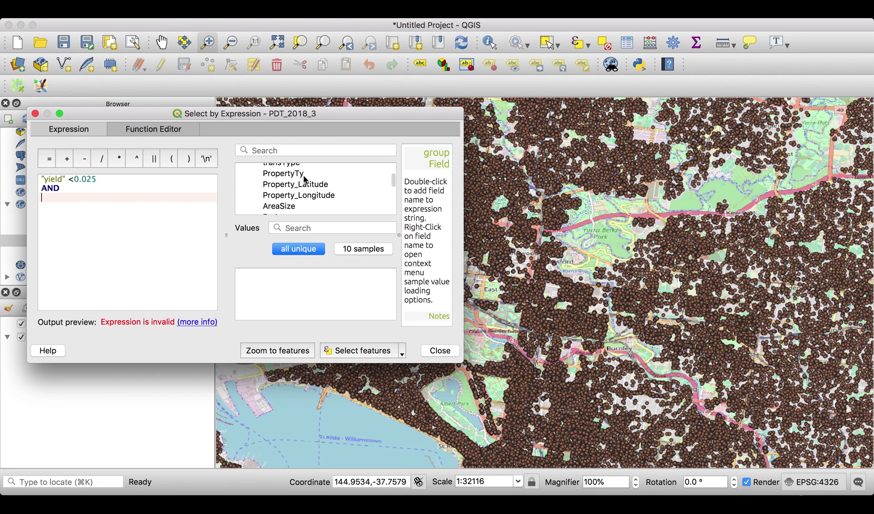
{"action": "double_click", "coordinate": [294, 176]}
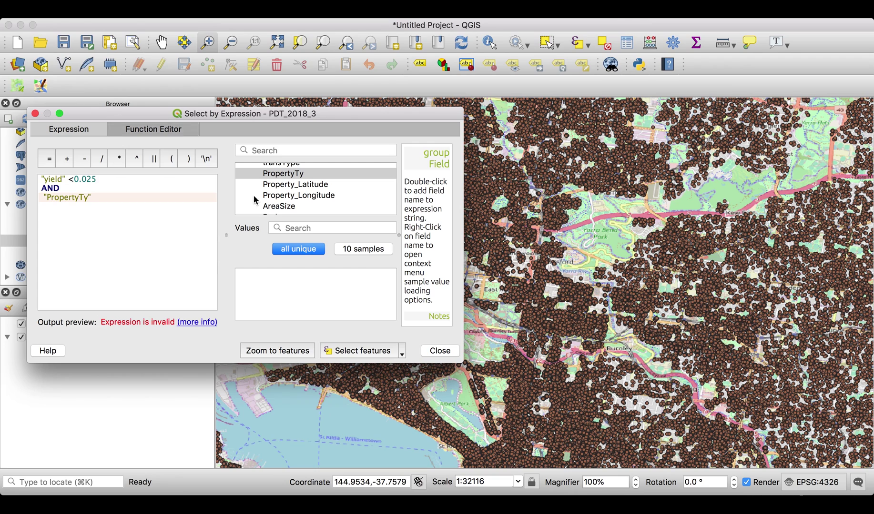
{"action": "left_click", "coordinate": [359, 248]}
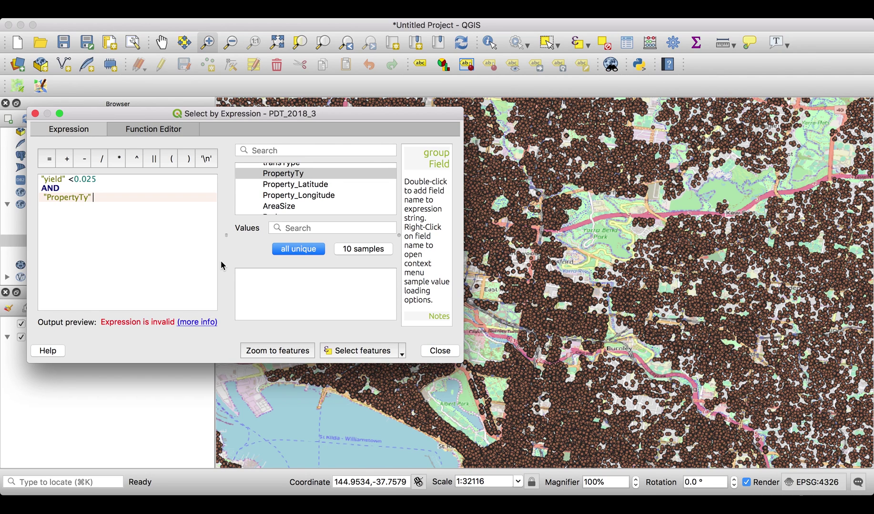
{"action": "left_click", "coordinate": [356, 251]}
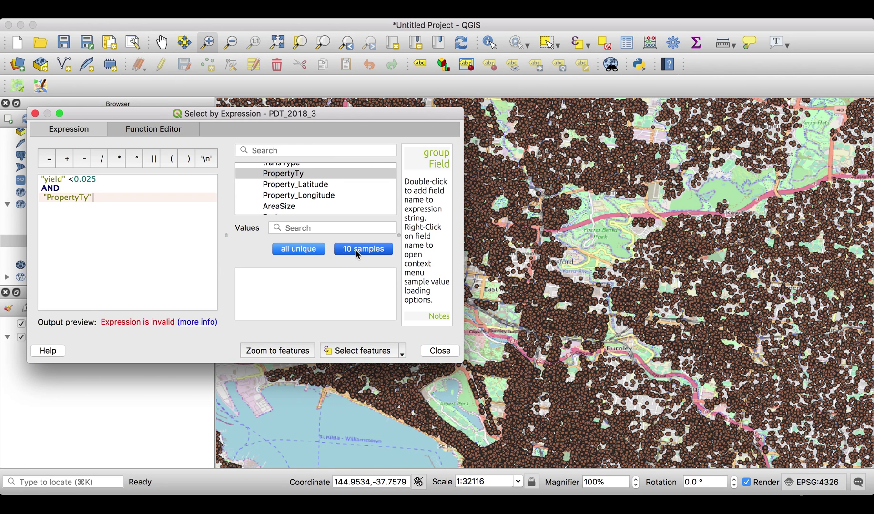
{"action": "left_click", "coordinate": [308, 249]}
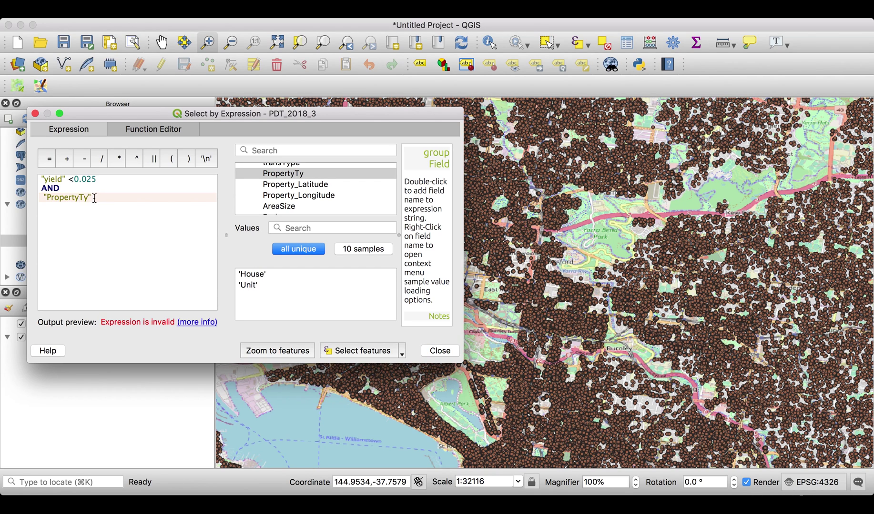
Finish the filter with Like 'Unit', select the 1025 matching features, and close the builder
{"action": "mouse_move", "coordinate": [94, 197]}
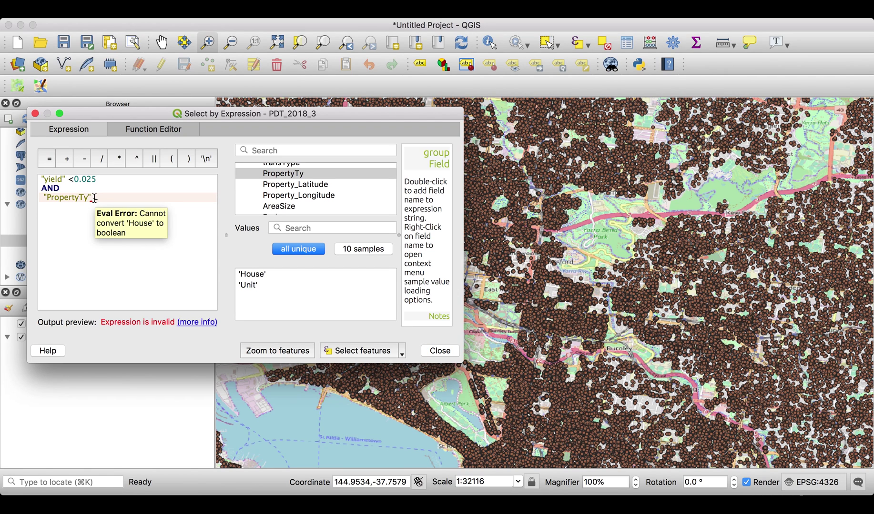
{"action": "type", "text": "Like"}
{"action": "double_click", "coordinate": [249, 285]}
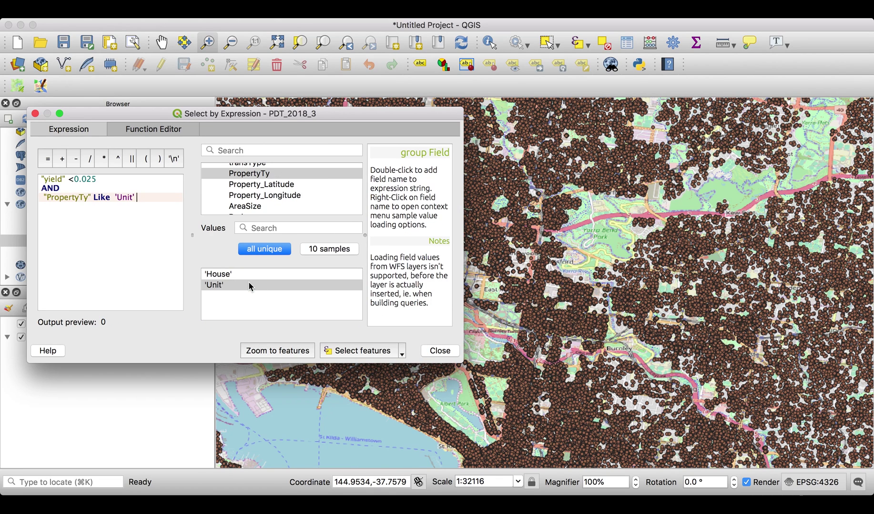
{"action": "left_click", "coordinate": [338, 355]}
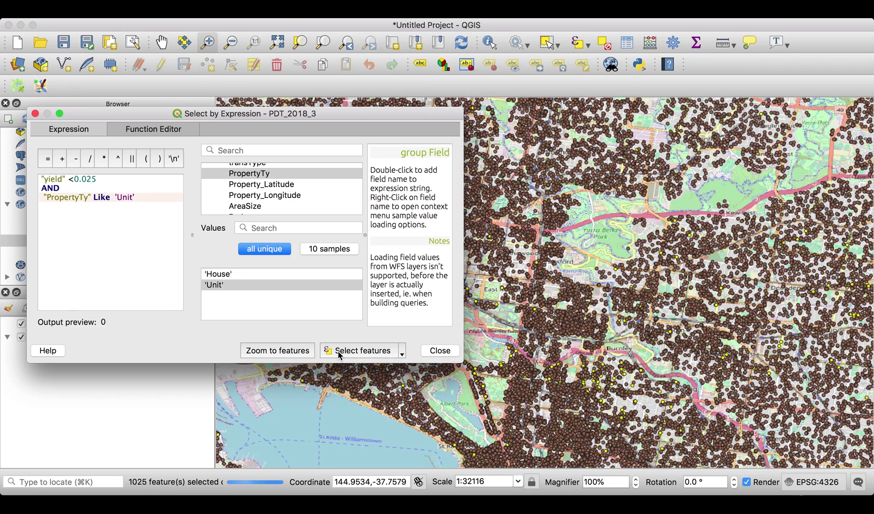
{"action": "left_click", "coordinate": [435, 352]}
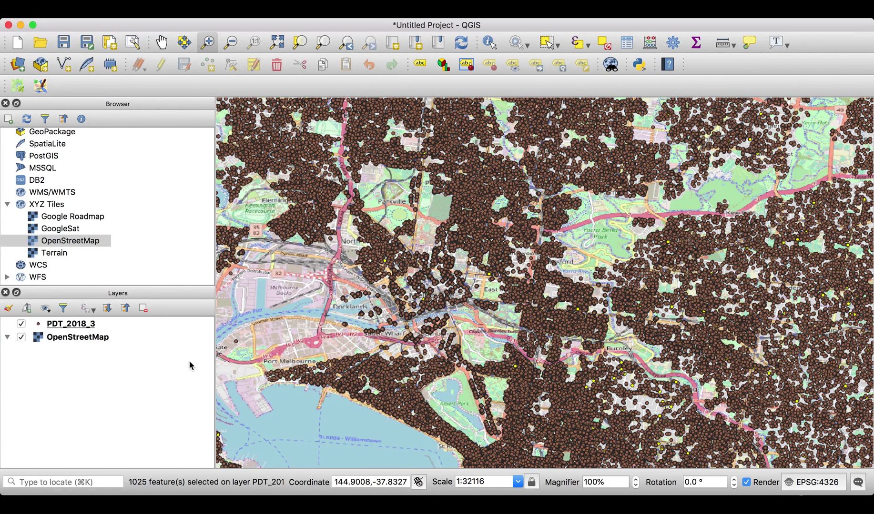
Start saving the selected PDT_2018_3 features to a file in the Downloads folder
{"action": "right_click", "coordinate": [65, 329]}
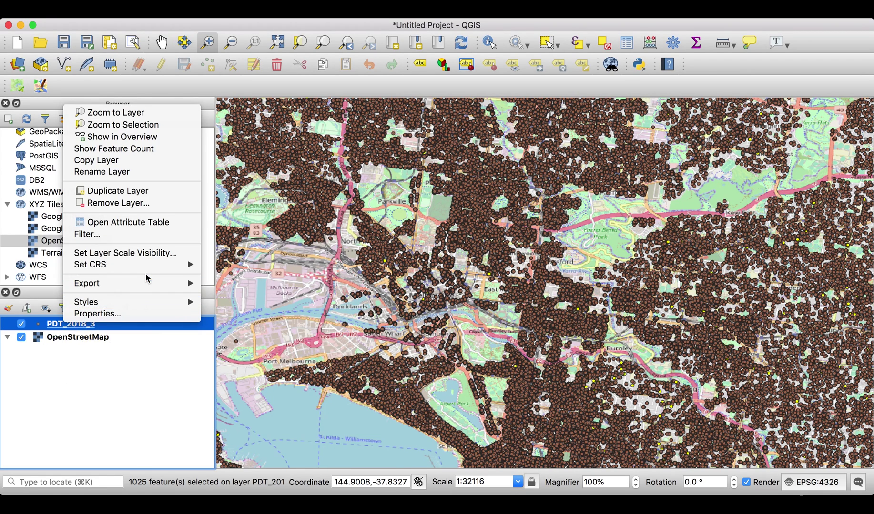
{"action": "mouse_move", "coordinate": [145, 284]}
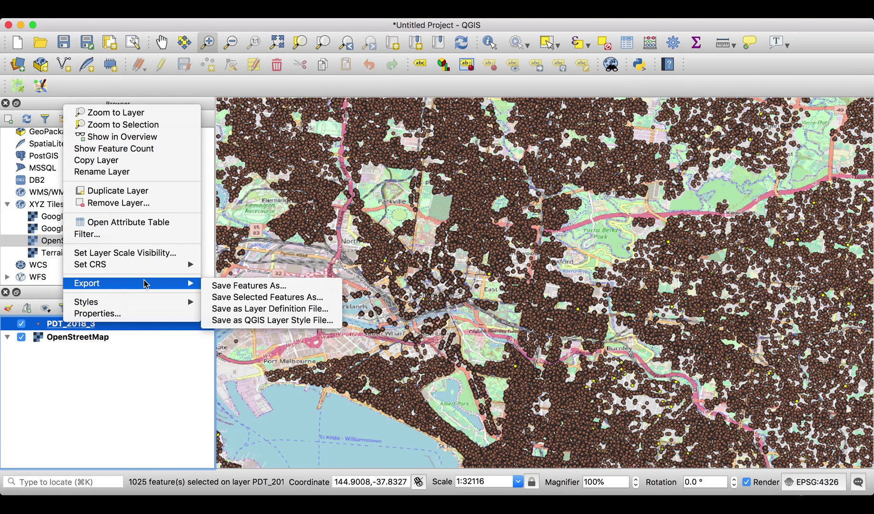
{"action": "left_click", "coordinate": [236, 297]}
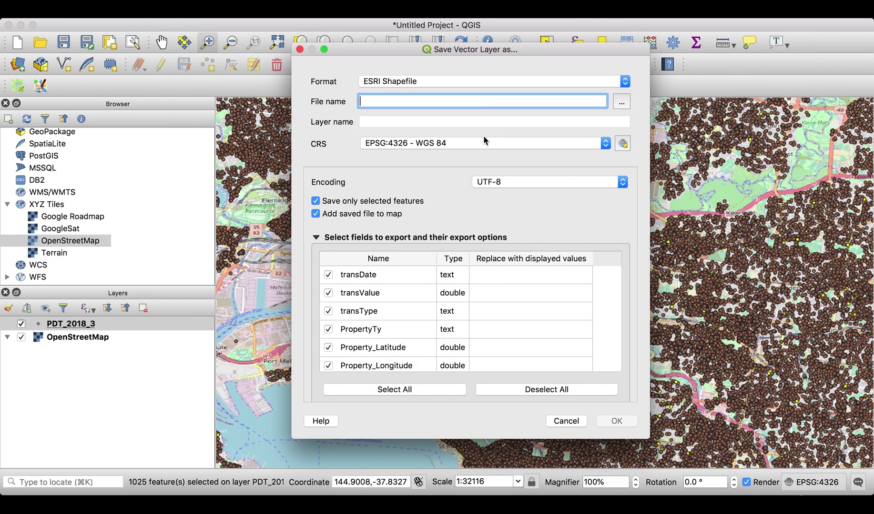
{"action": "left_click", "coordinate": [621, 101]}
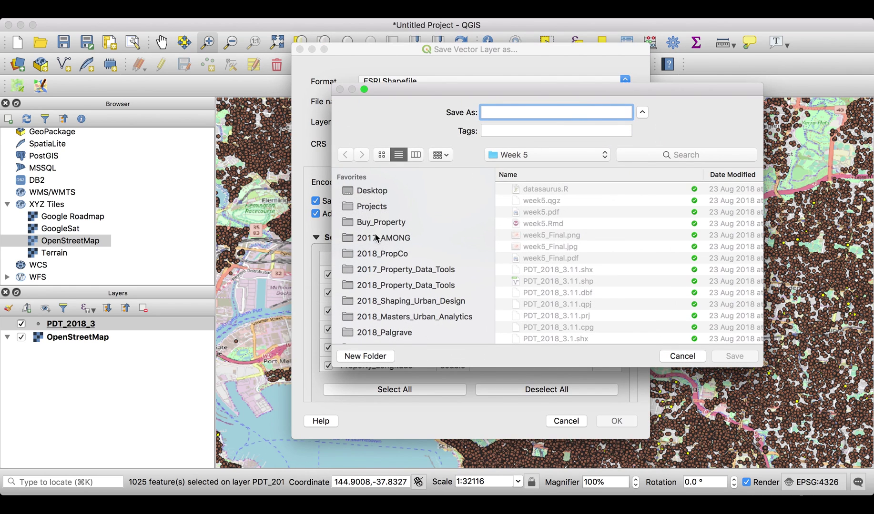
{"action": "scroll", "coordinate": [381, 276], "scroll_direction": "down", "scroll_amount": 6}
{"action": "scroll", "coordinate": [384, 278], "scroll_direction": "down", "scroll_amount": 1}
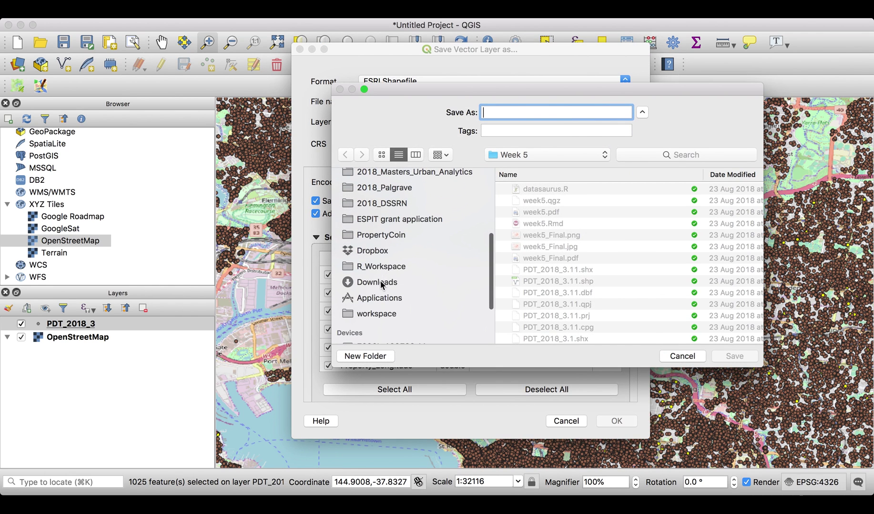
{"action": "left_click", "coordinate": [384, 282]}
Export the selection as PDT_2018_3.1.shp and hide the original PDT_2018_3 layer
{"action": "type", "text": "Property"}
{"action": "key", "text": "BackSpace"}
{"action": "key", "text": "BackSpace"}
{"action": "key", "text": "BackSpace"}
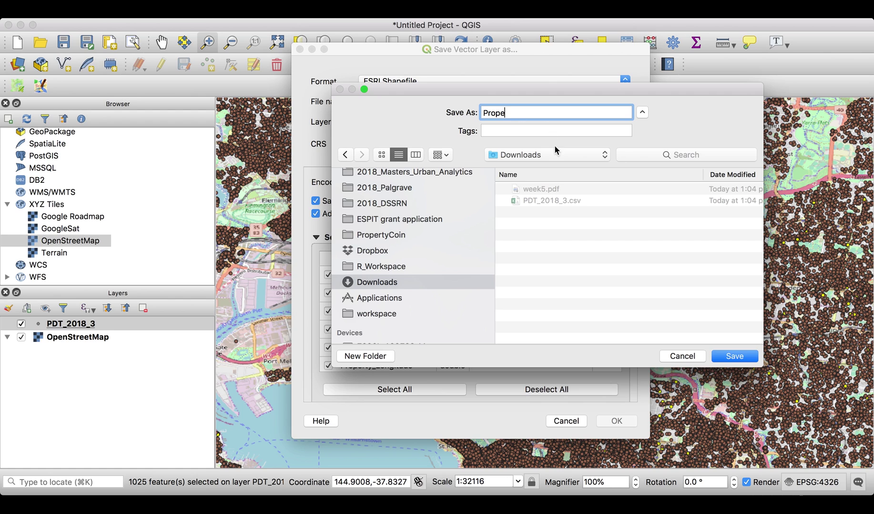
{"action": "left_click", "coordinate": [549, 200]}
{"action": "left_click", "coordinate": [532, 117]}
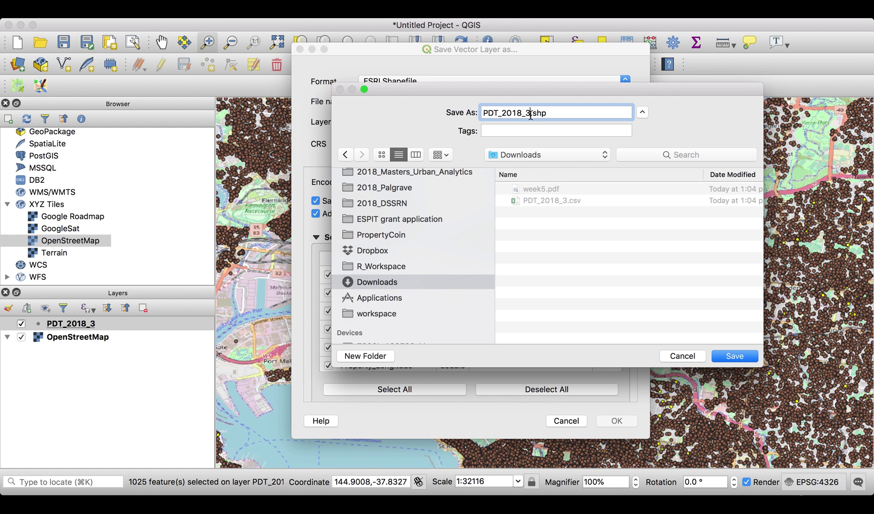
{"action": "type", "text": ".1"}
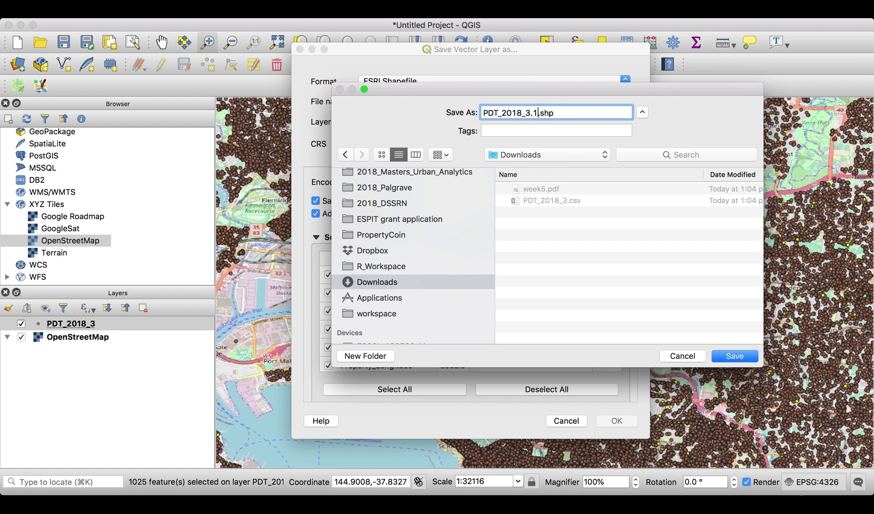
{"action": "left_click", "coordinate": [729, 357]}
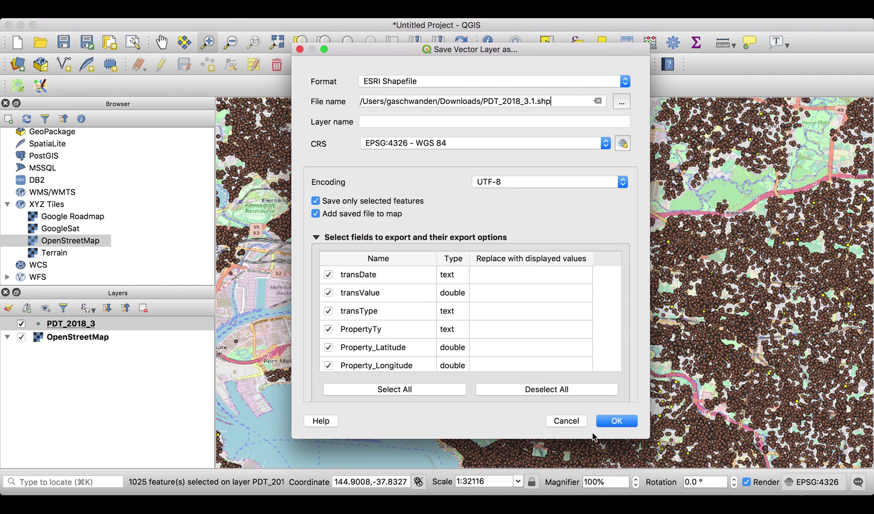
{"action": "left_click", "coordinate": [611, 421]}
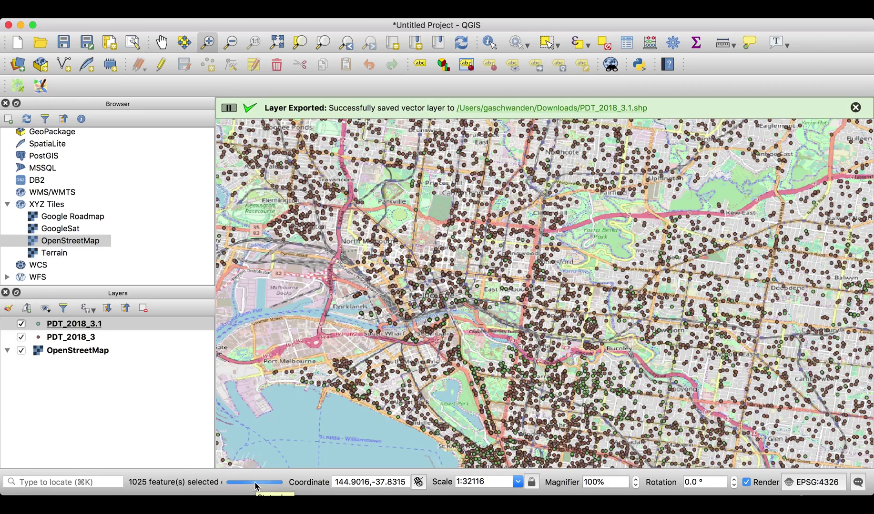
{"action": "left_click", "coordinate": [21, 338]}
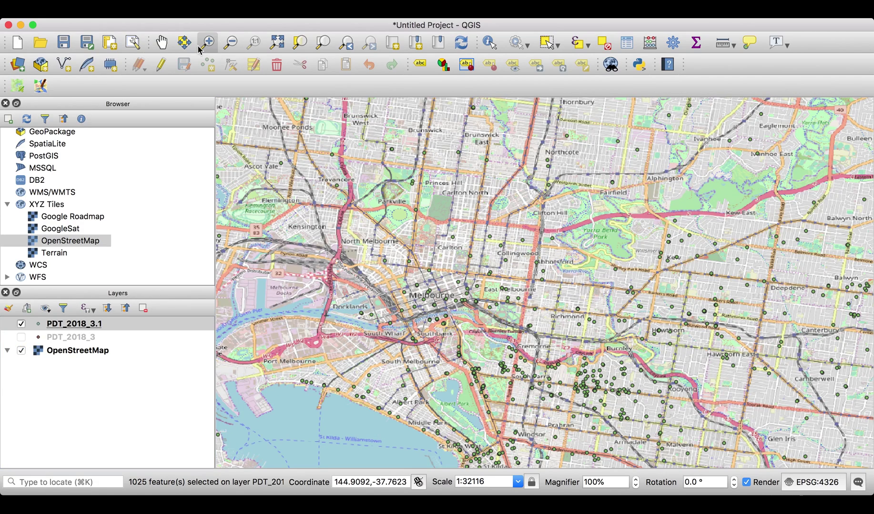
Zoom out so the exported low-yield unit points show across Melbourne
{"action": "left_click", "coordinate": [230, 42]}
{"action": "left_click_drag", "start_coordinate": [610, 179], "coordinate": [368, 367]}
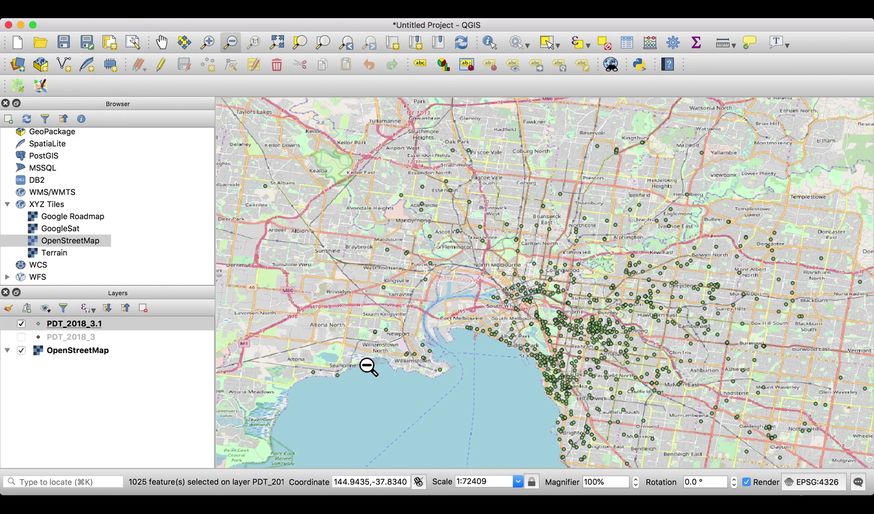
Change the PDT_2018_3.1 symbology from Single symbol to Heatmap and apply it
{"action": "right_click", "coordinate": [78, 324]}
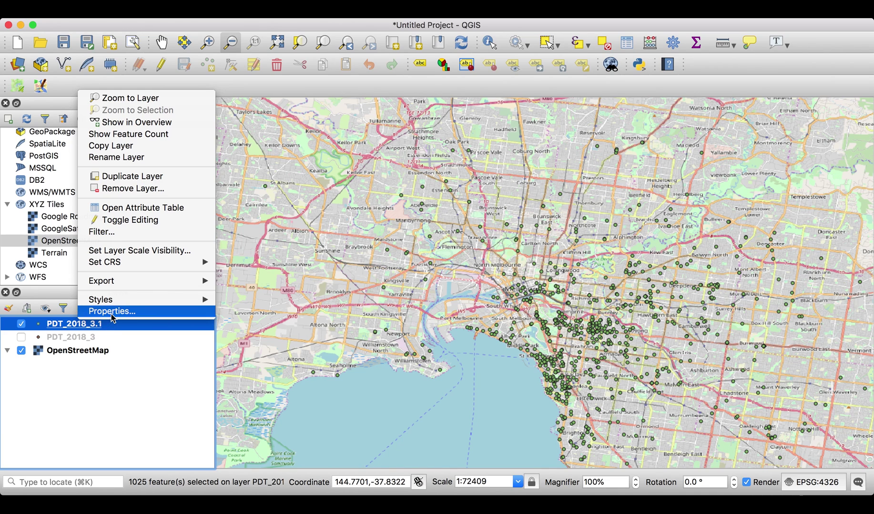
{"action": "left_click", "coordinate": [111, 314]}
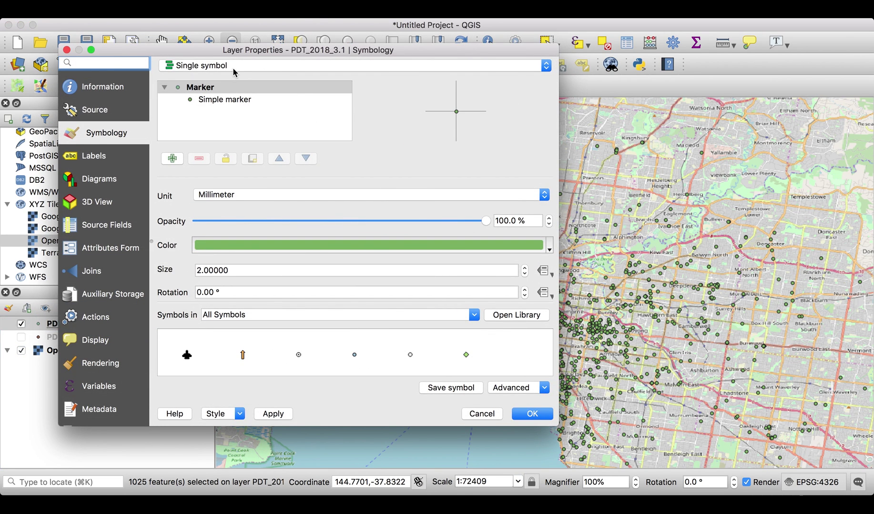
{"action": "left_click", "coordinate": [233, 67]}
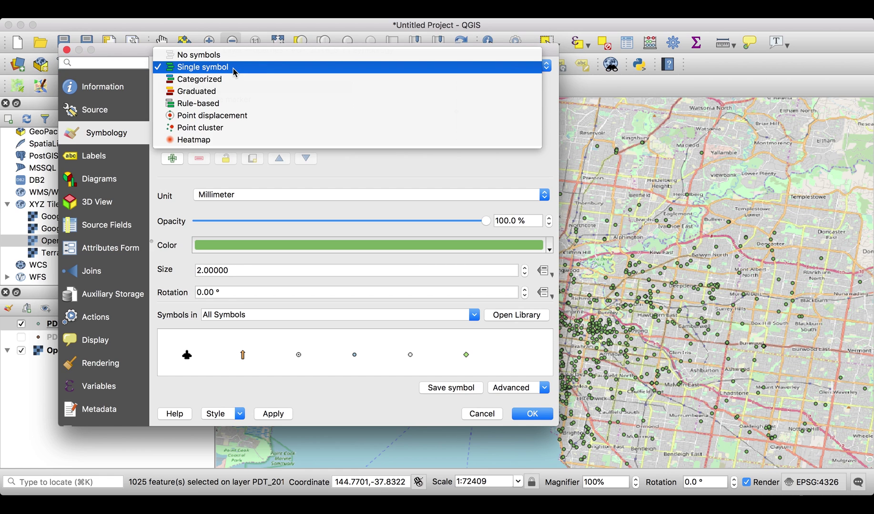
{"action": "left_click", "coordinate": [199, 139]}
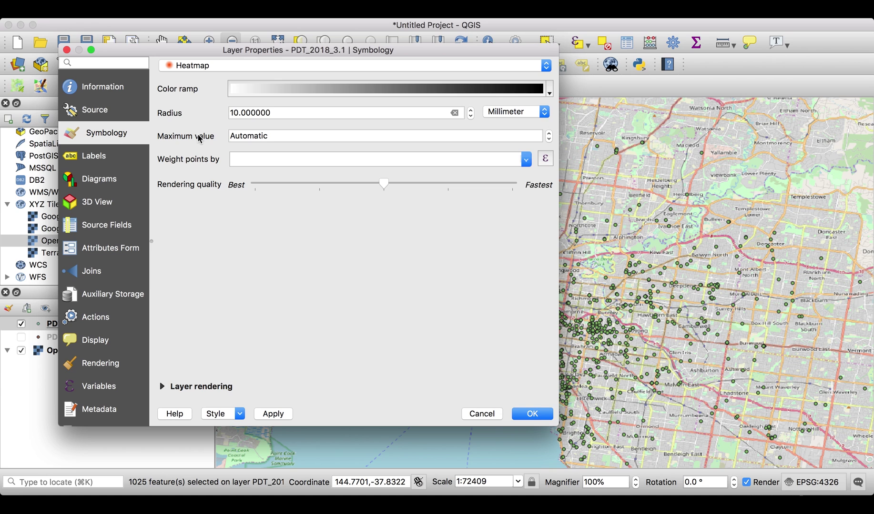
{"action": "left_click", "coordinate": [278, 414]}
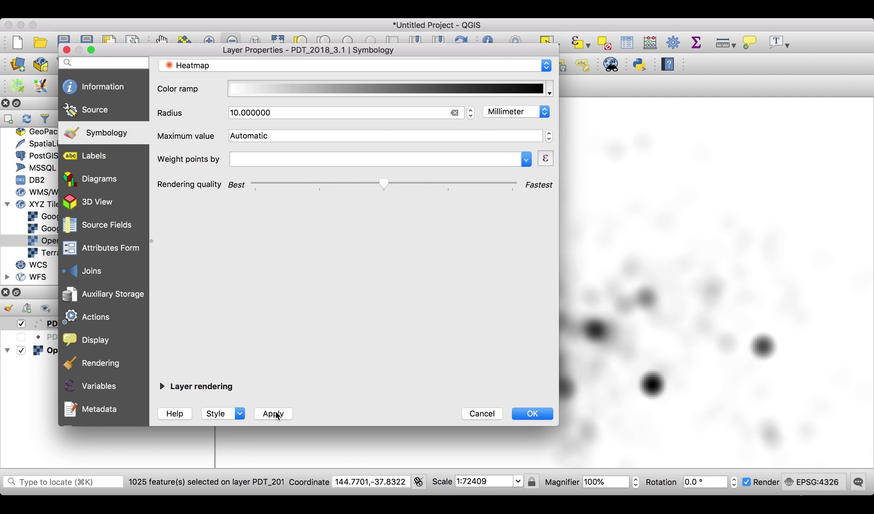
{"action": "left_click_drag", "start_coordinate": [421, 47], "coordinate": [351, 44]}
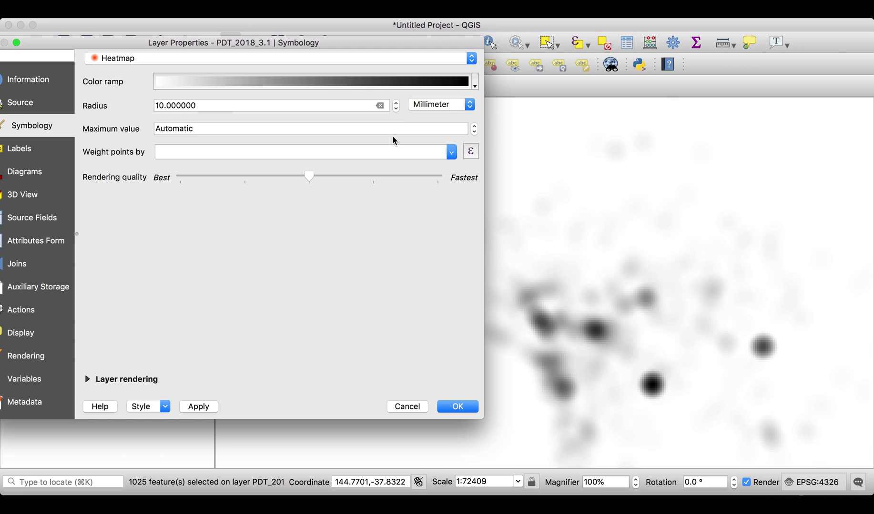
Reduce the heatmap radius to 8 mm and apply it
{"action": "left_click", "coordinate": [396, 108]}
{"action": "left_click", "coordinate": [396, 109]}
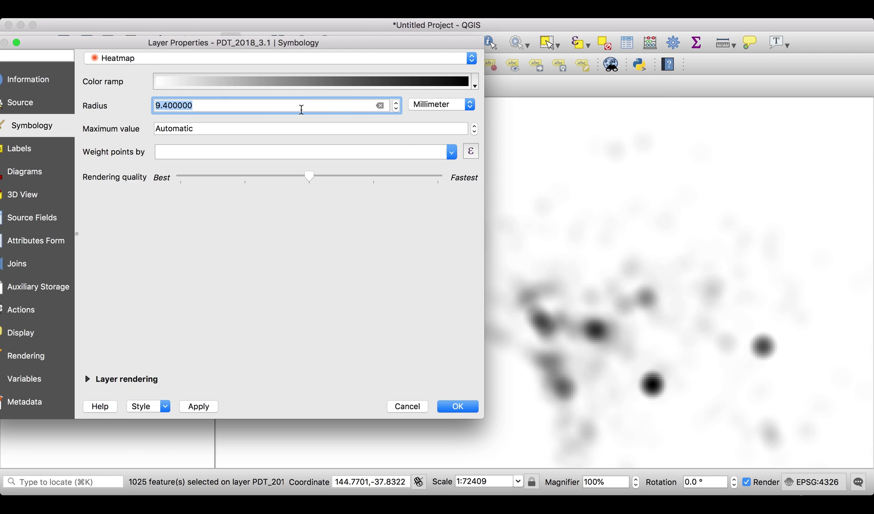
{"action": "type", "text": "8"}
{"action": "key", "text": "Tab"}
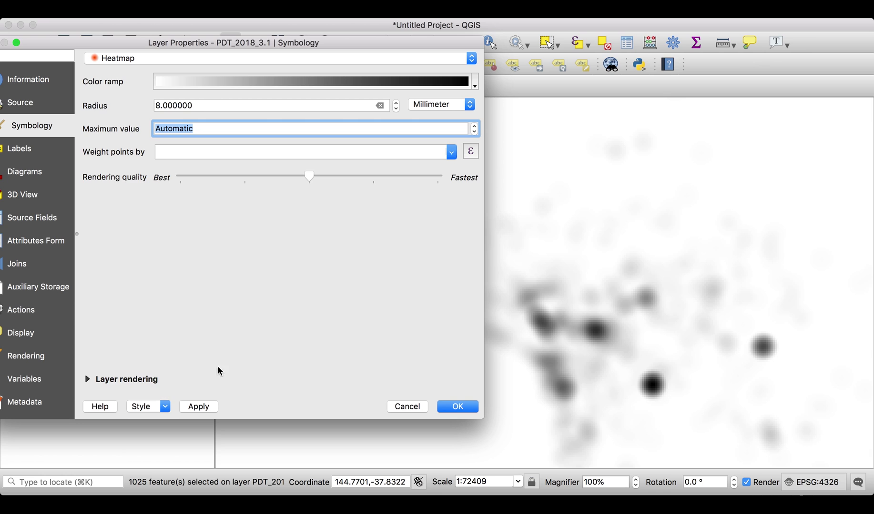
{"action": "left_click", "coordinate": [201, 408]}
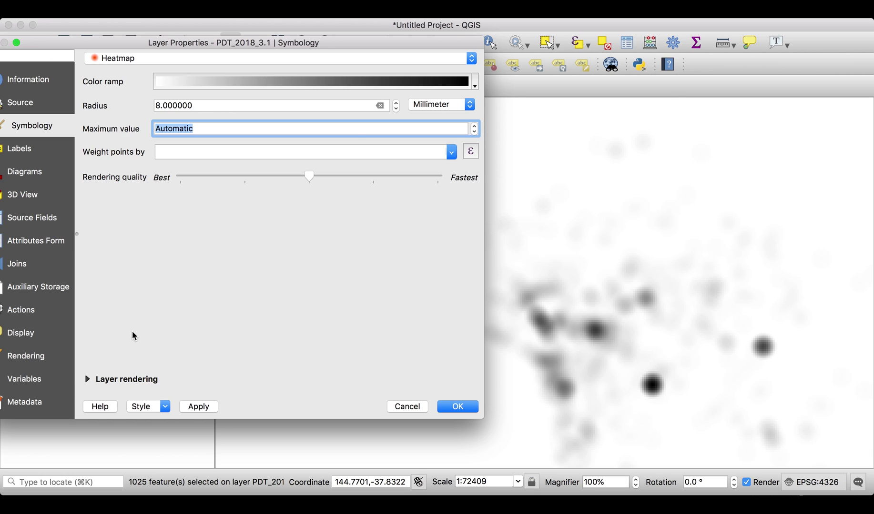
Set the layer blending mode to Multiply so the basemap shows through
{"action": "left_click", "coordinate": [87, 380]}
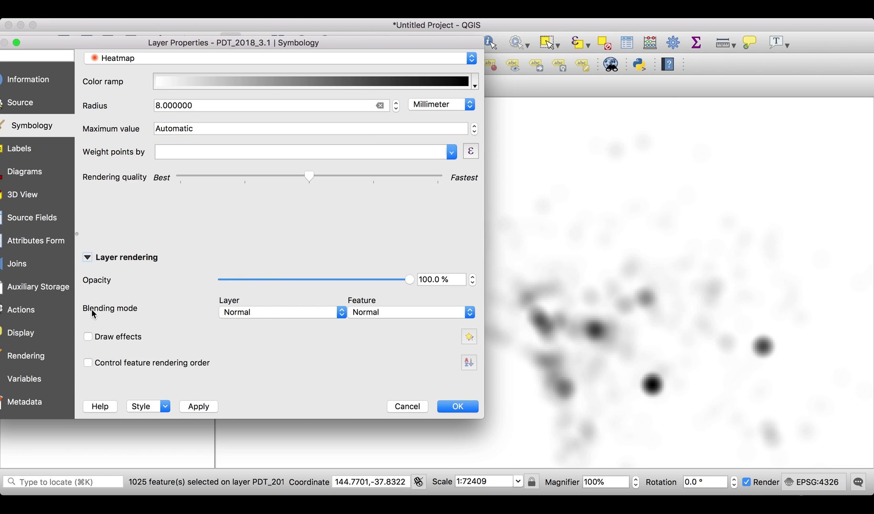
{"action": "left_click", "coordinate": [245, 315]}
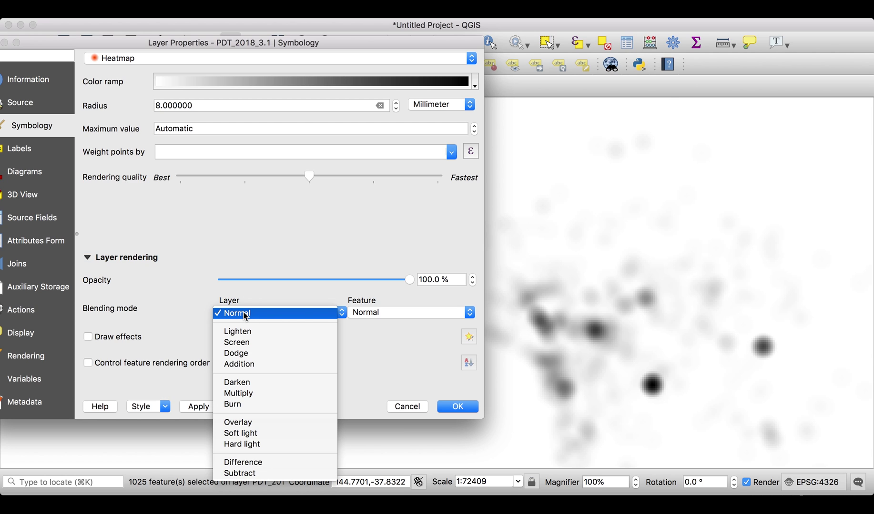
{"action": "left_click", "coordinate": [245, 395]}
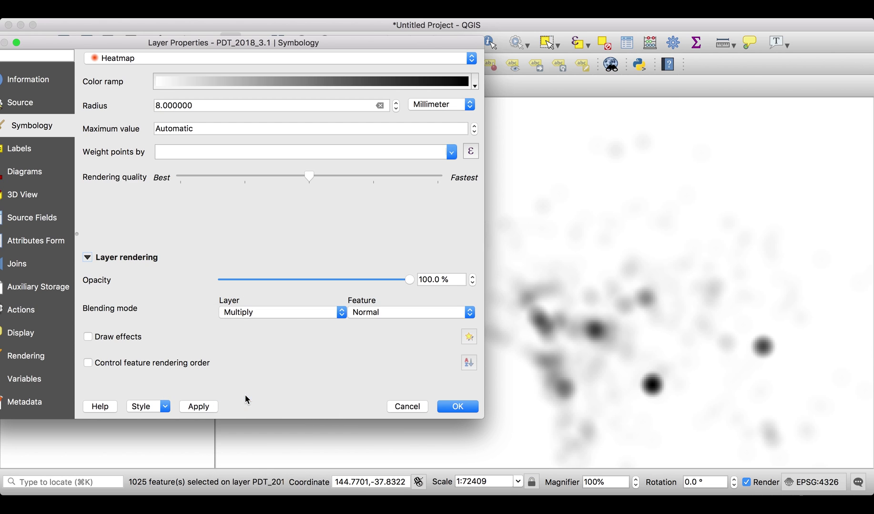
{"action": "left_click", "coordinate": [204, 408]}
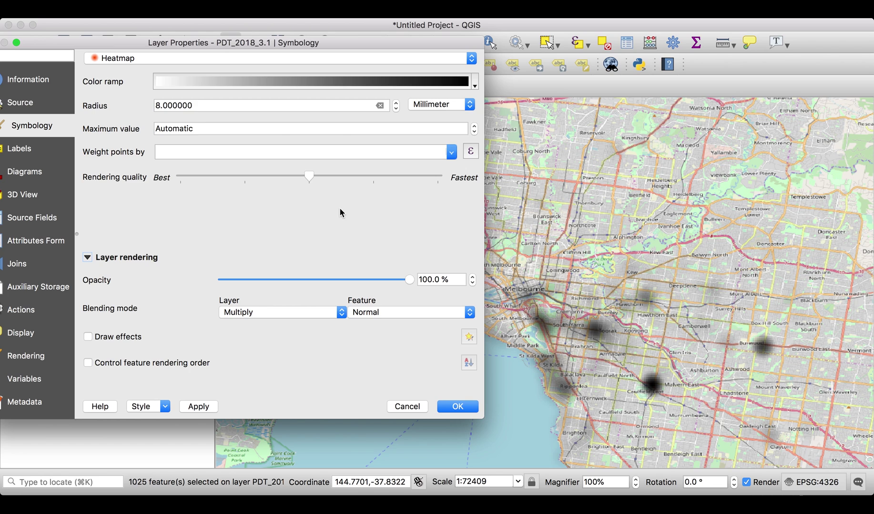
Switch the heatmap colour ramp to Reds and apply it
{"action": "left_click", "coordinate": [475, 81]}
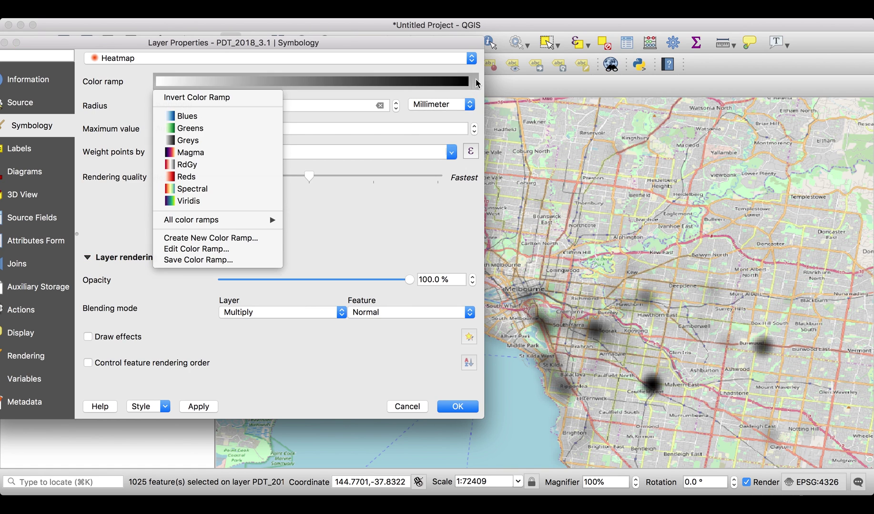
{"action": "left_click", "coordinate": [229, 177]}
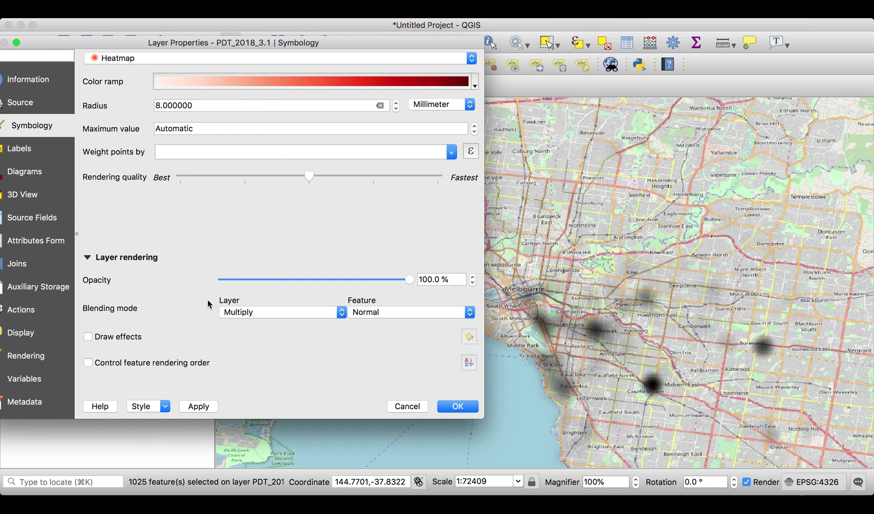
{"action": "left_click", "coordinate": [198, 408]}
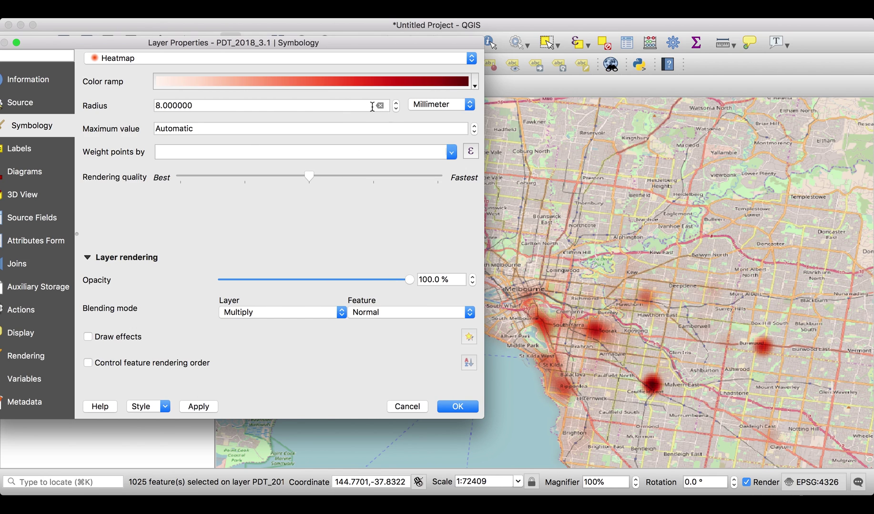
Increase the heatmap radius to 12 mm, apply, and close Layer Properties with OK
{"action": "left_click", "coordinate": [158, 106]}
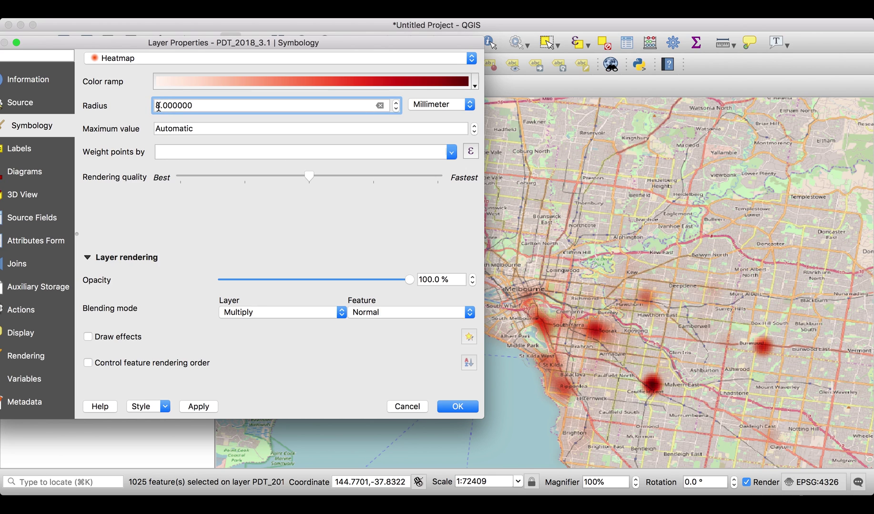
{"action": "key", "text": "BackSpace"}
{"action": "type", "text": "12"}
{"action": "key", "text": "Tab"}
{"action": "left_click", "coordinate": [199, 407]}
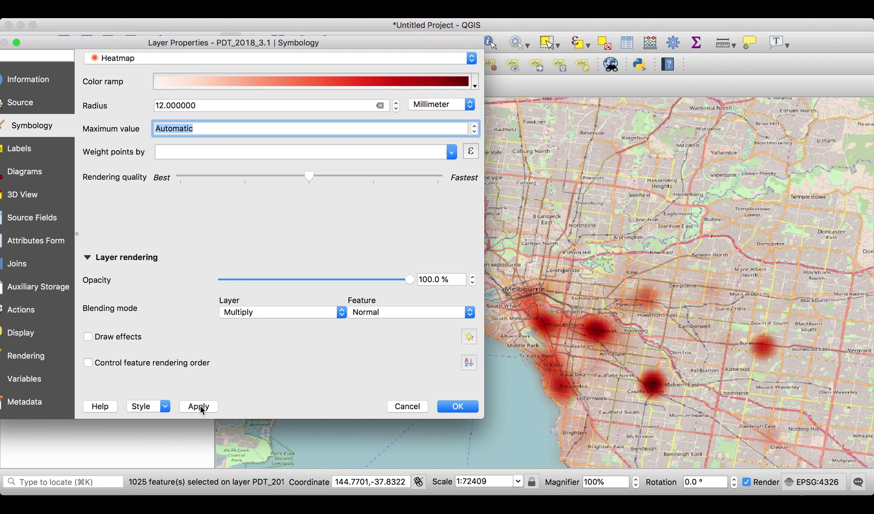
{"action": "left_click", "coordinate": [455, 408]}
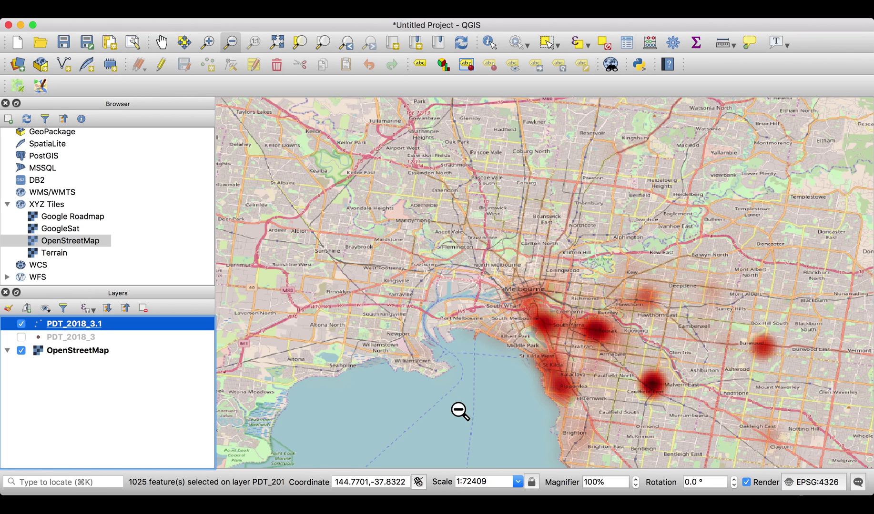
Switch the project CRS from EPSG:4326 to GDA94 / MGA zone 55 (EPSG:28355)
{"action": "left_click", "coordinate": [815, 483]}
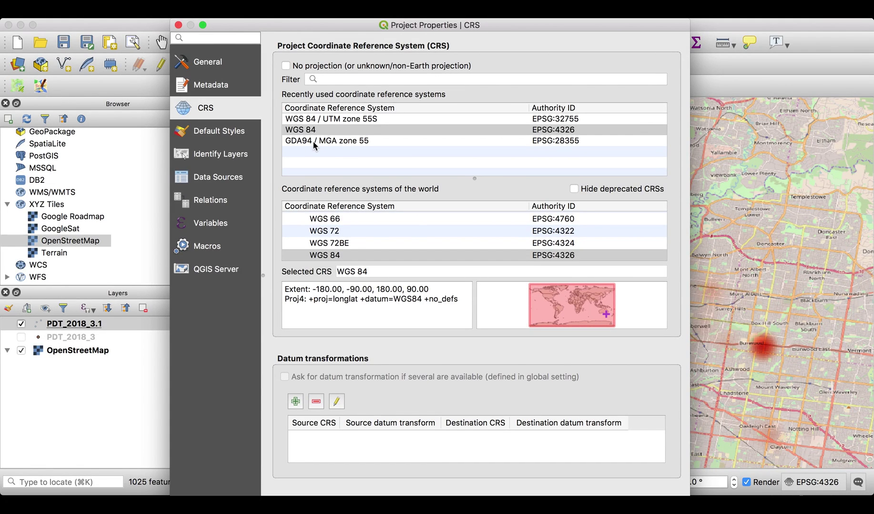
{"action": "left_click", "coordinate": [332, 142]}
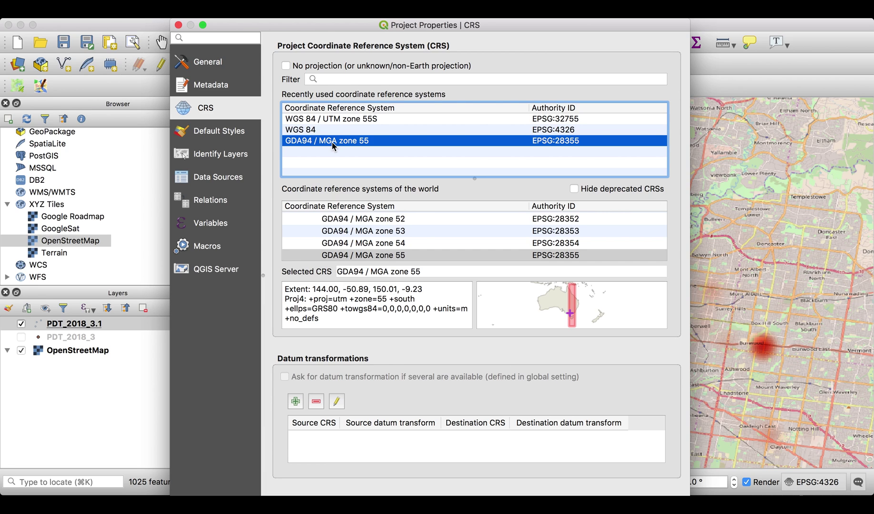
{"action": "left_click", "coordinate": [508, 365]}
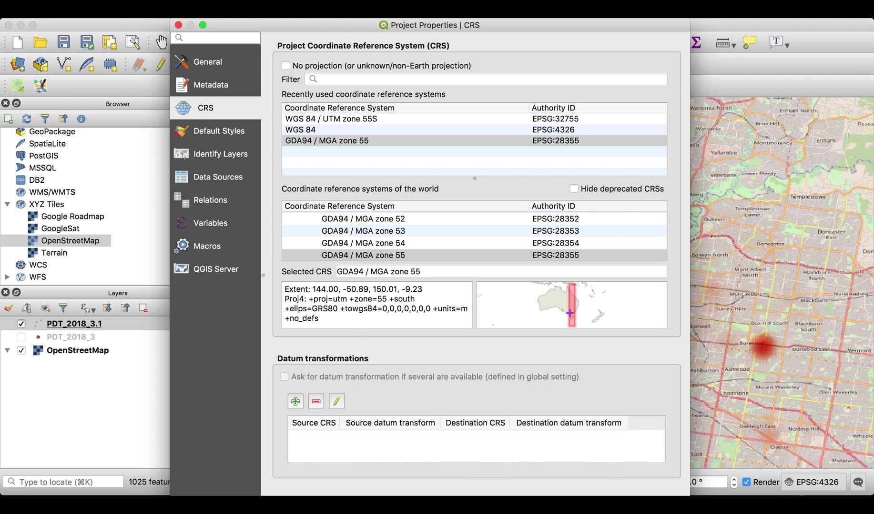
{"action": "key", "text": "Return"}
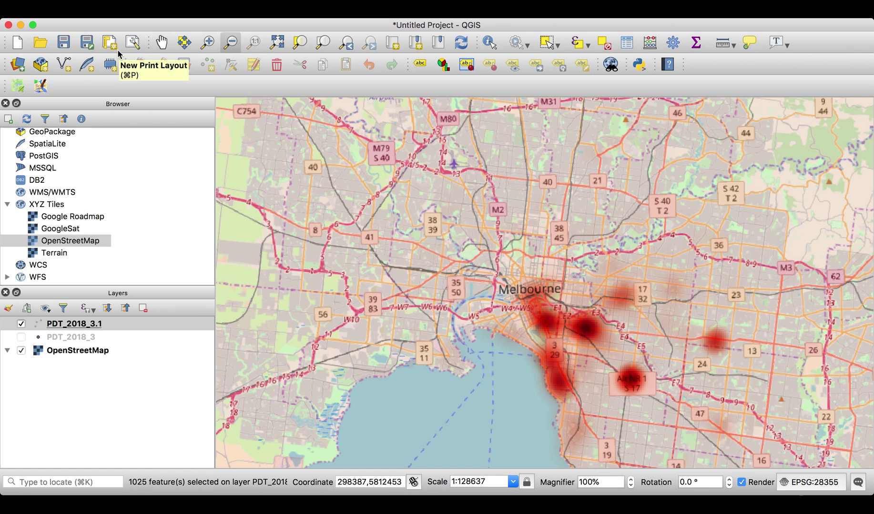
{"action": "left_click", "coordinate": [97, 17]}
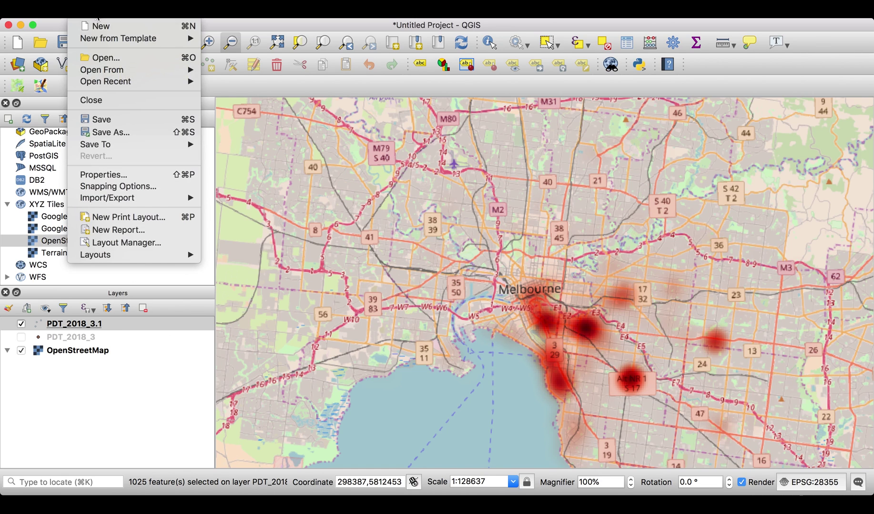
Create a new print layout named Melbourne_l
{"action": "left_click", "coordinate": [110, 220]}
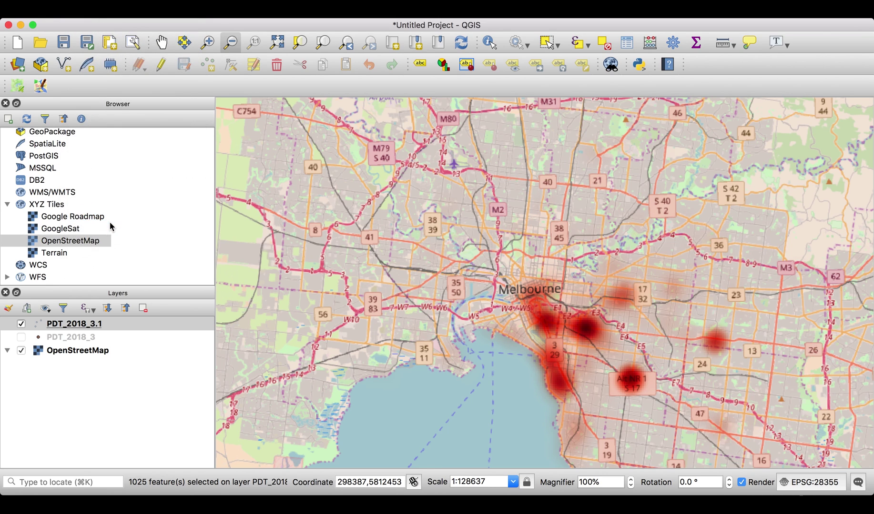
{"action": "type", "text": "M"}
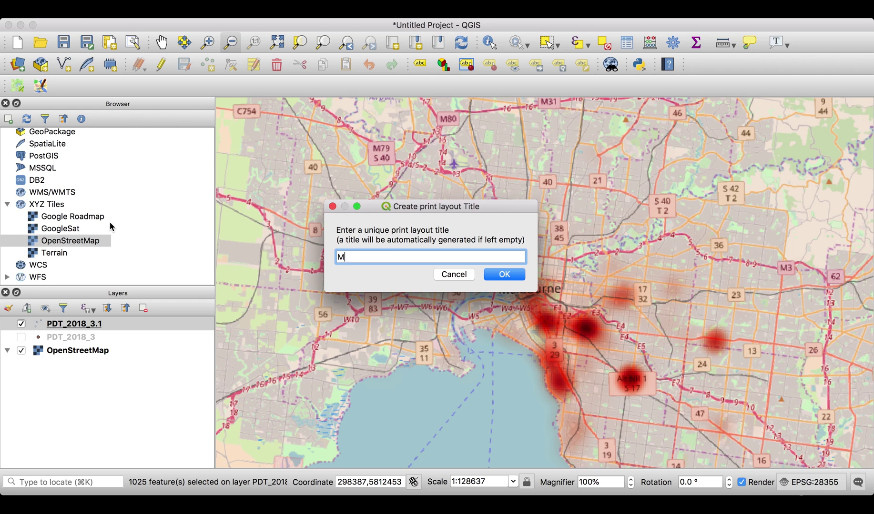
{"action": "type", "text": "elbourne_l"}
{"action": "key", "text": "Return"}
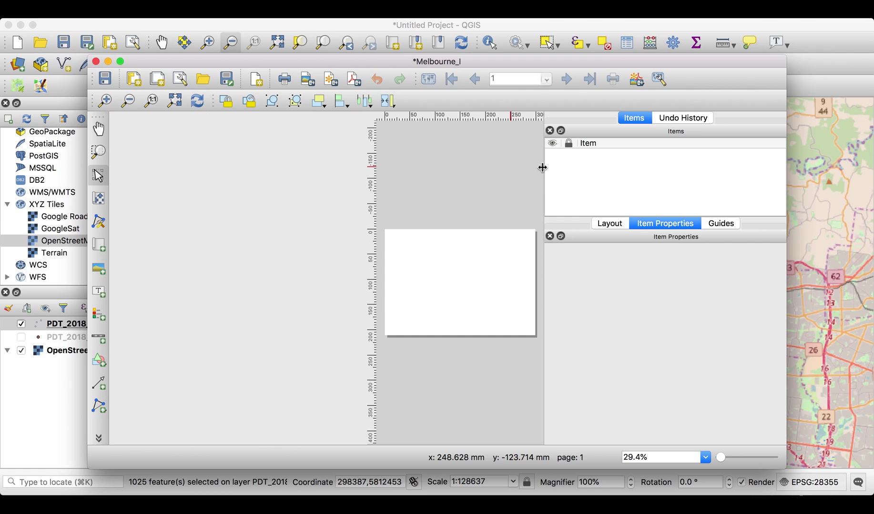
{"action": "left_click_drag", "start_coordinate": [542, 168], "coordinate": [496, 166]}
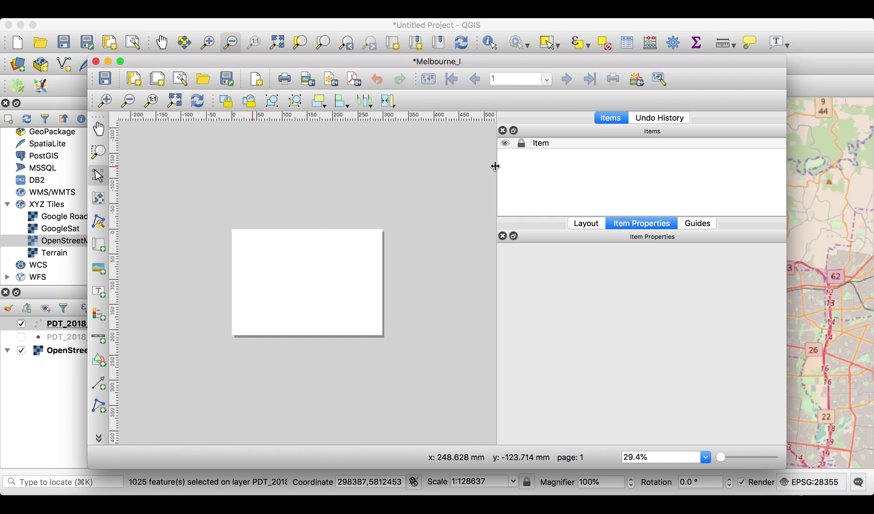
Add a map frame spanning the whole layout page
{"action": "left_click", "coordinate": [99, 246]}
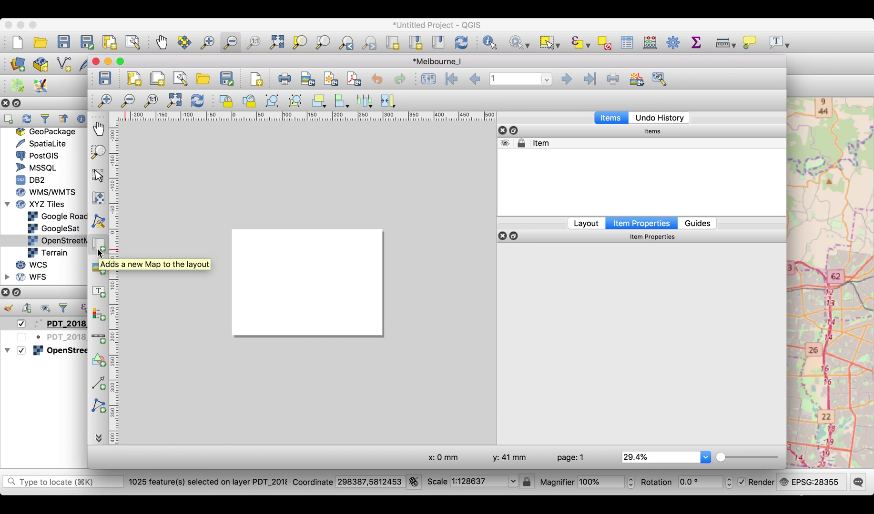
{"action": "left_click", "coordinate": [232, 231]}
{"action": "left_click_drag", "start_coordinate": [232, 230], "coordinate": [382, 334]}
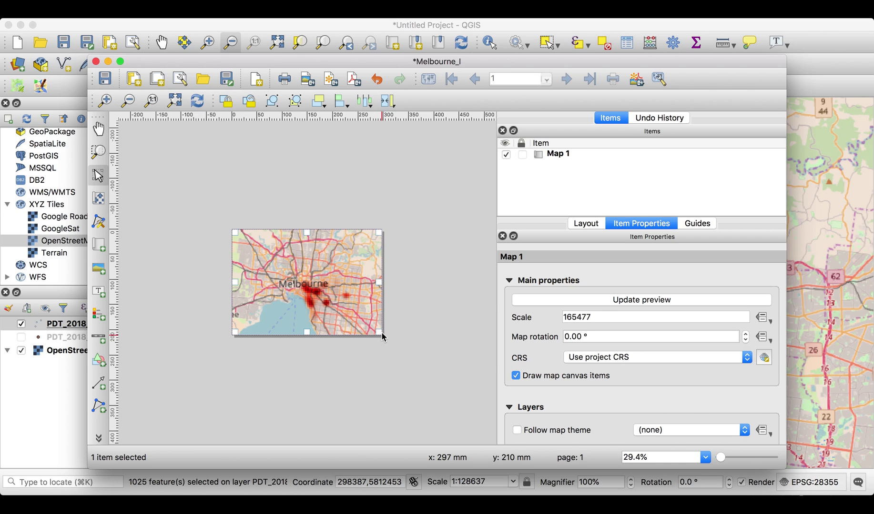
Set Map 1's scale to 1:100000
{"action": "double_click", "coordinate": [612, 317]}
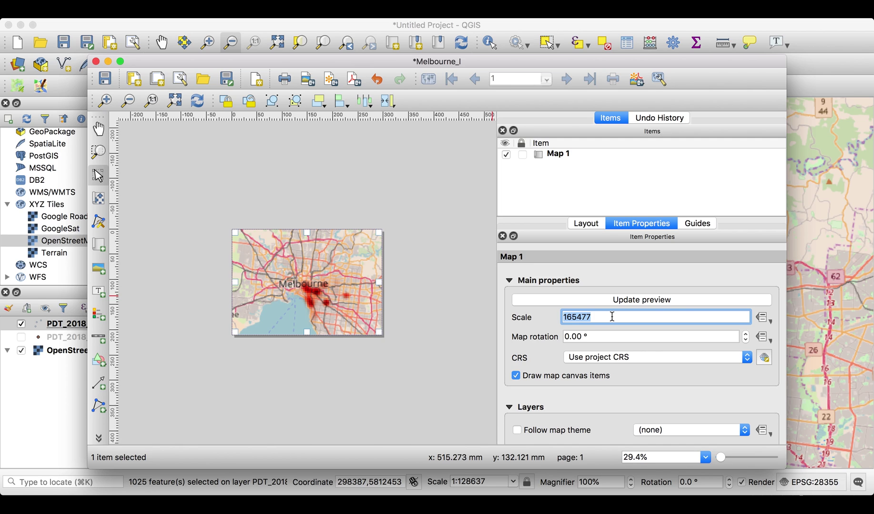
{"action": "type", "text": "100000"}
{"action": "key", "text": "Return"}
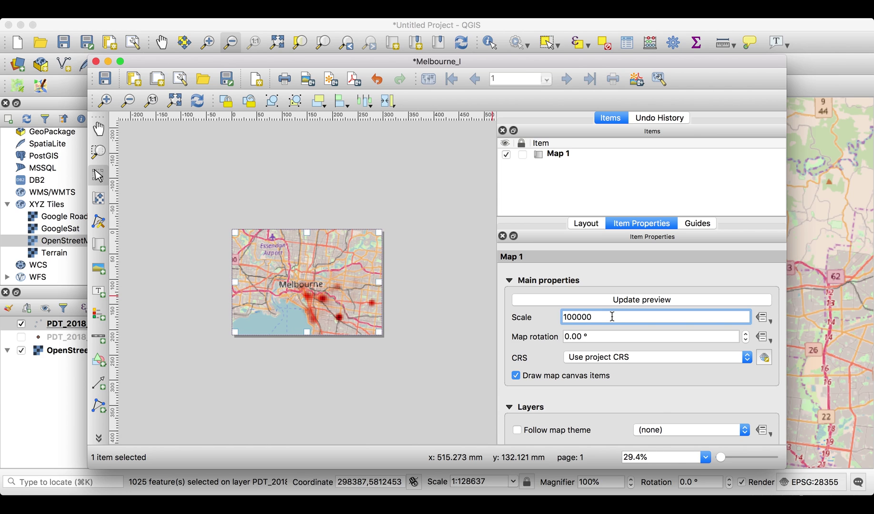
{"action": "left_click", "coordinate": [317, 292]}
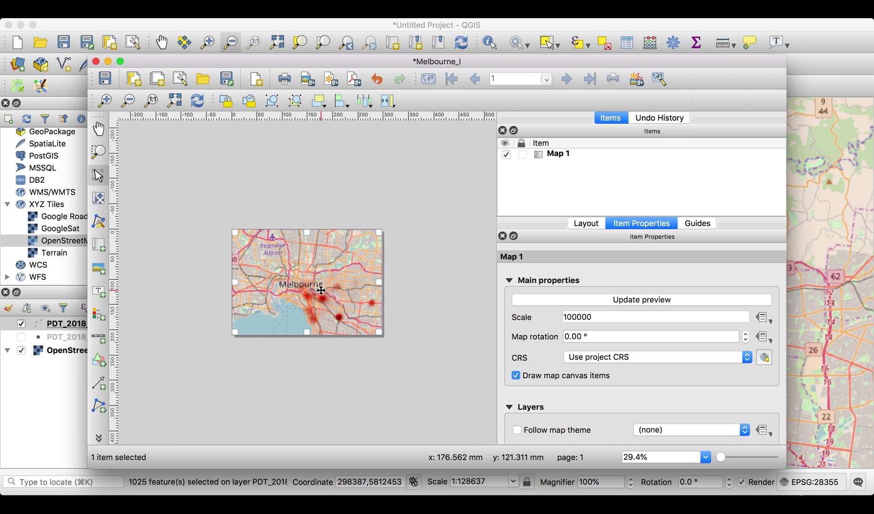
Place a Single Box scale bar at the map's lower-left, keeping kilometre units
{"action": "left_click", "coordinate": [100, 339]}
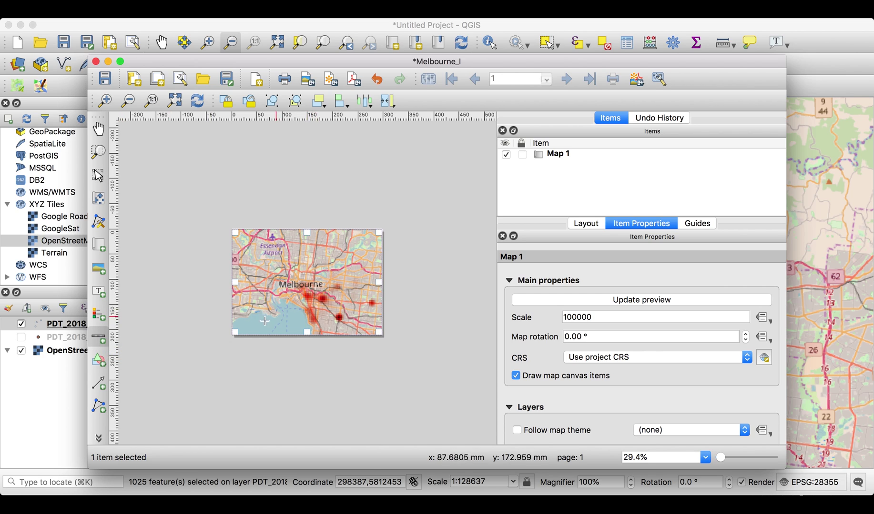
{"action": "left_click_drag", "start_coordinate": [237, 322], "coordinate": [290, 337]}
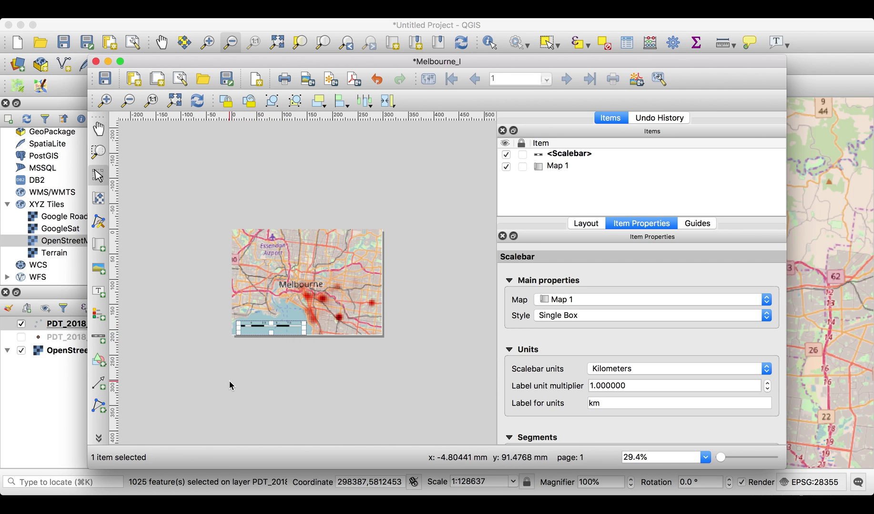
{"action": "left_click", "coordinate": [634, 370]}
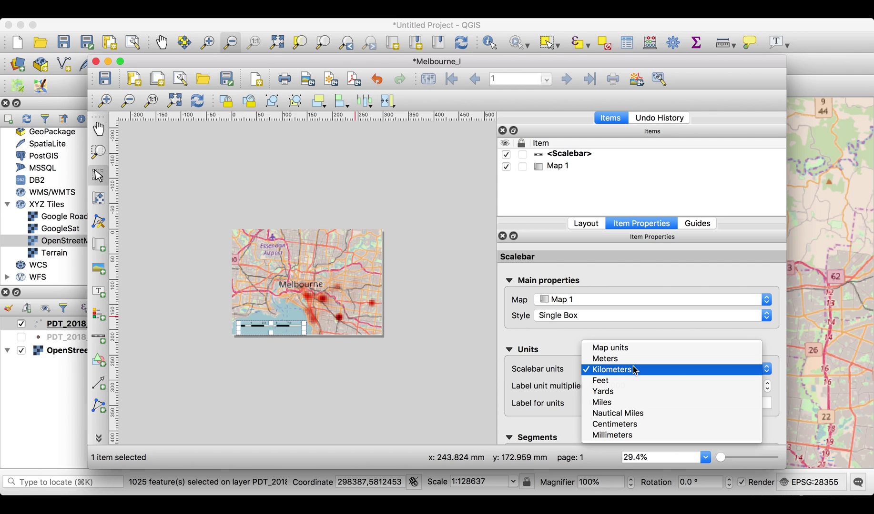
{"action": "left_click", "coordinate": [439, 337]}
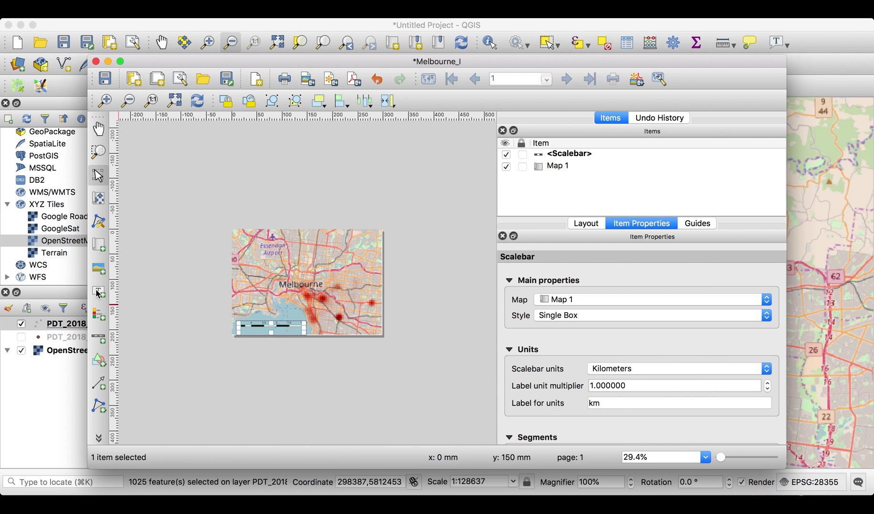
Add a legend over the map's lower-left corner
{"action": "left_click", "coordinate": [100, 321]}
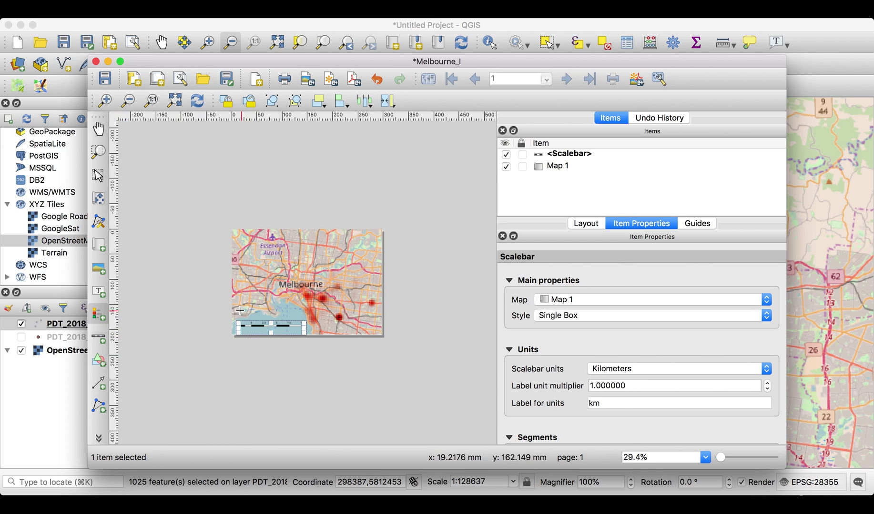
{"action": "left_click_drag", "start_coordinate": [237, 305], "coordinate": [307, 325]}
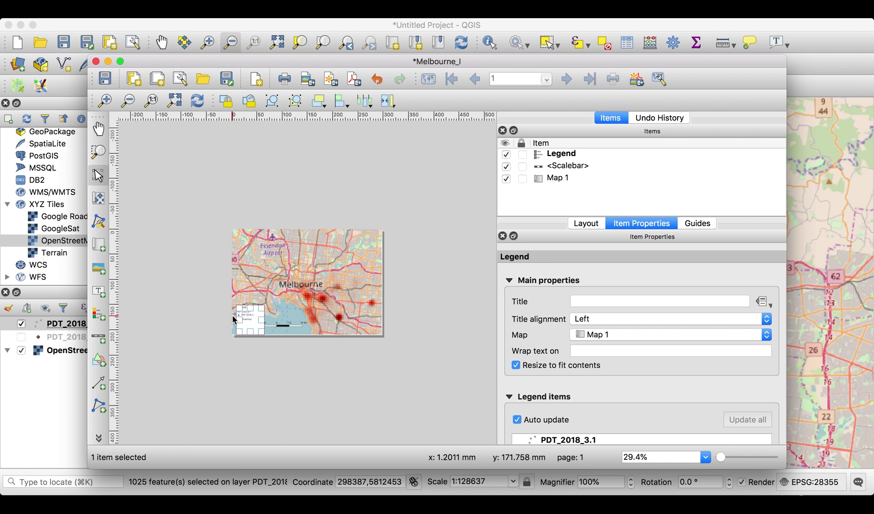
{"action": "left_click", "coordinate": [104, 100]}
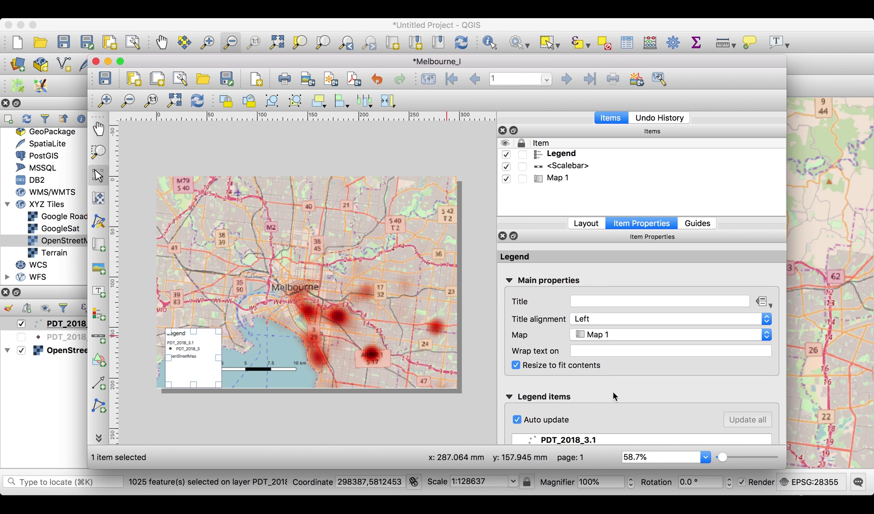
{"action": "scroll", "coordinate": [614, 396], "scroll_direction": "down", "scroll_amount": 4}
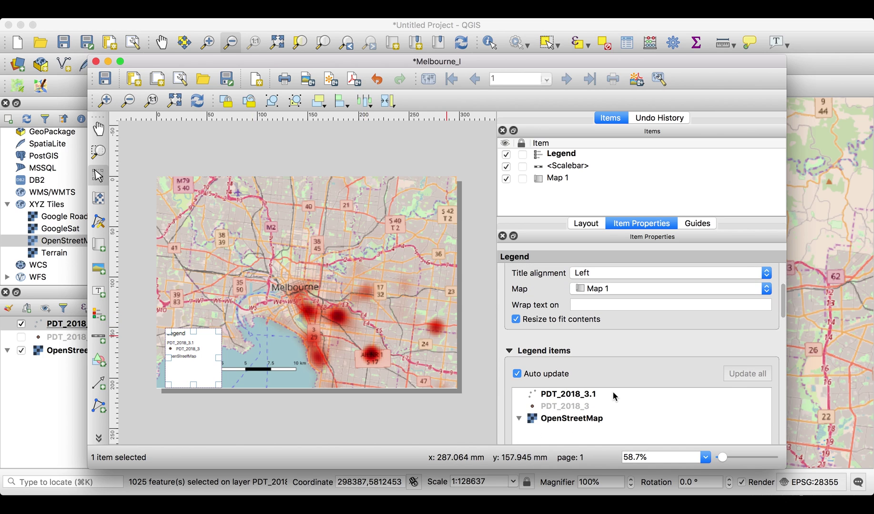
Turn off legend Auto update and remove the OpenStreetMap entry from Legend items
{"action": "left_click", "coordinate": [578, 420]}
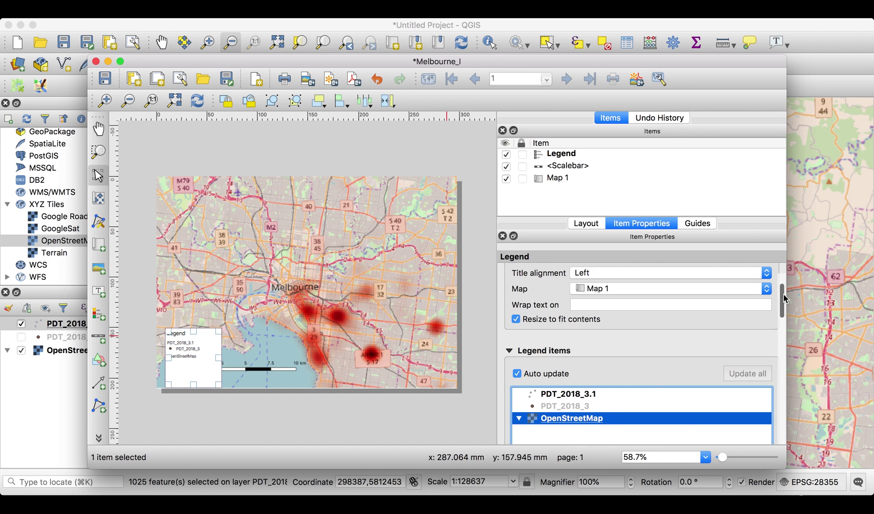
{"action": "left_click", "coordinate": [782, 313]}
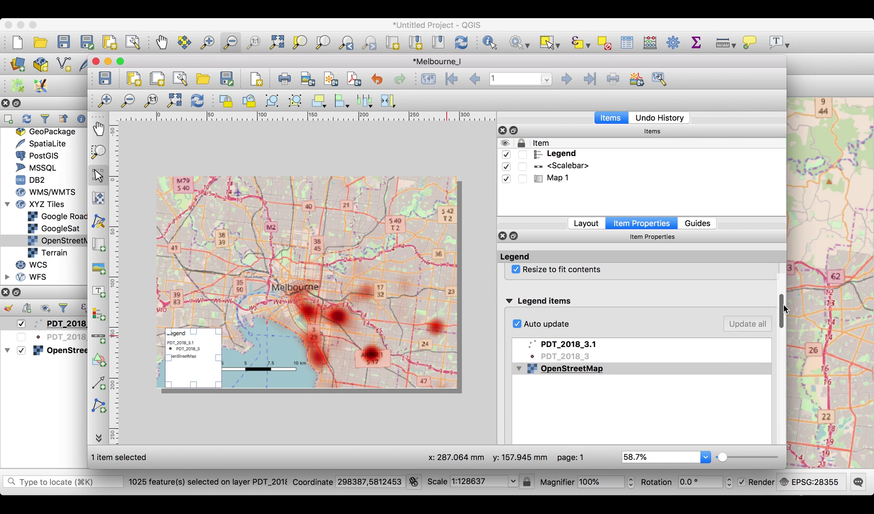
{"action": "left_click_drag", "start_coordinate": [782, 305], "coordinate": [781, 309]}
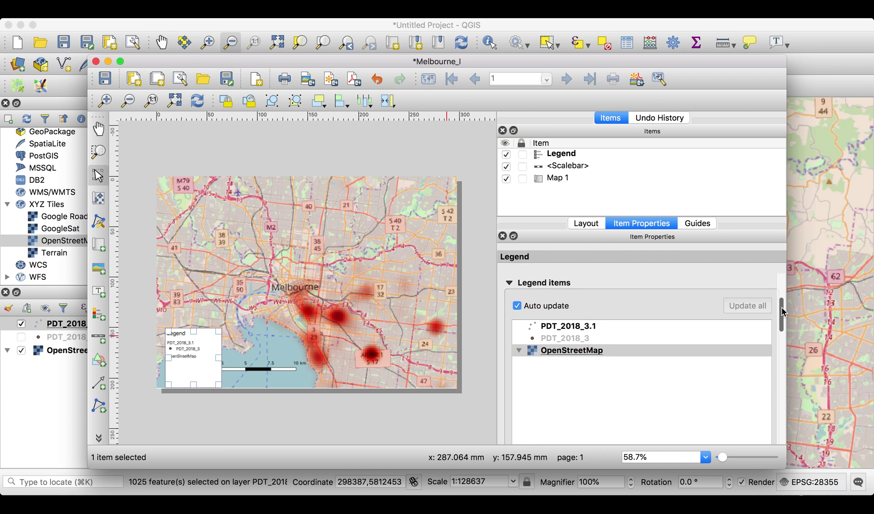
{"action": "left_click", "coordinate": [517, 306]}
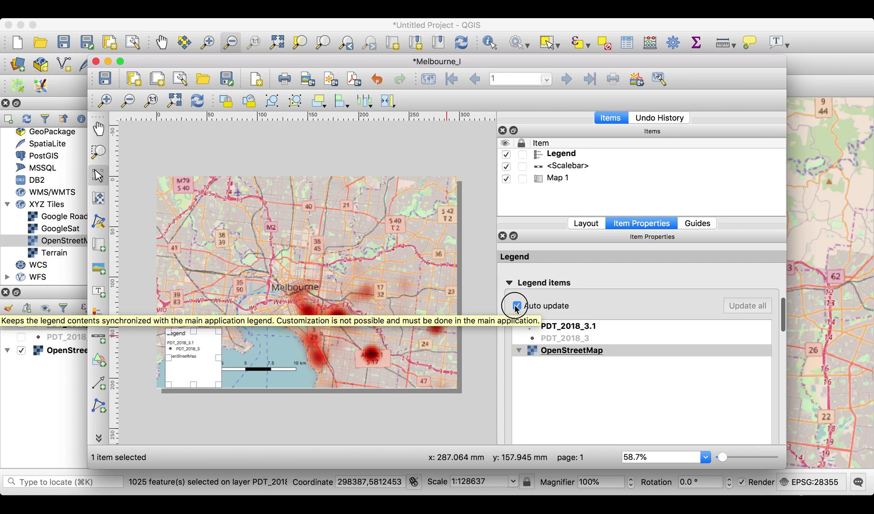
{"action": "left_click", "coordinate": [585, 353]}
{"action": "left_click_drag", "start_coordinate": [781, 318], "coordinate": [778, 328]}
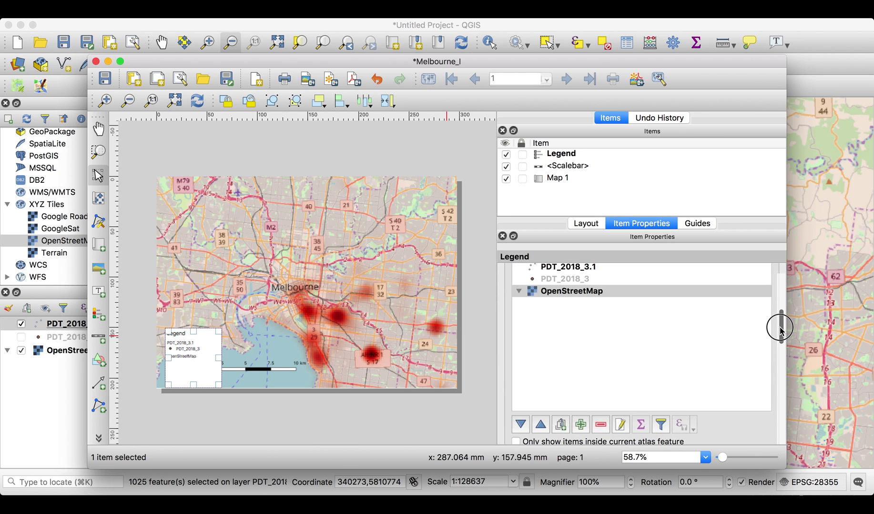
{"action": "left_click", "coordinate": [602, 425]}
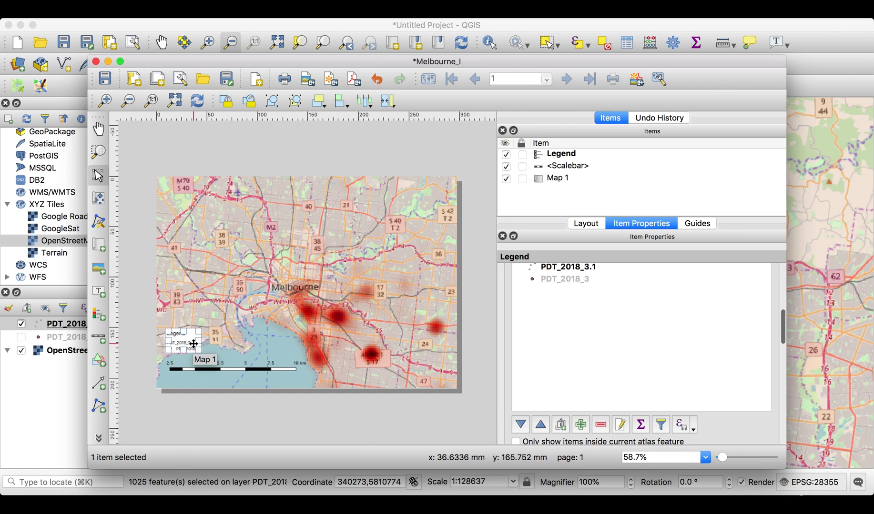
{"action": "left_click", "coordinate": [568, 268]}
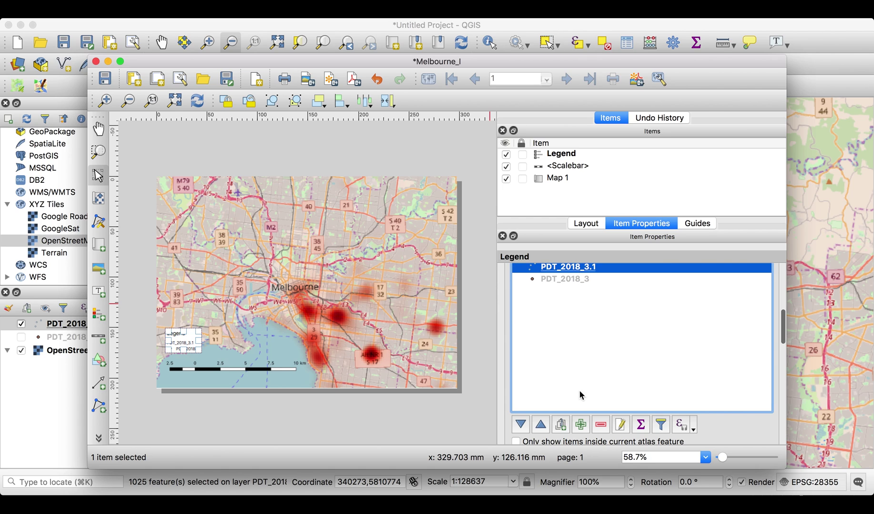
Rename the PDT_2018_3.1 legend entry to 'Density of Properties <2.5% annual yield'
{"action": "left_click", "coordinate": [620, 425]}
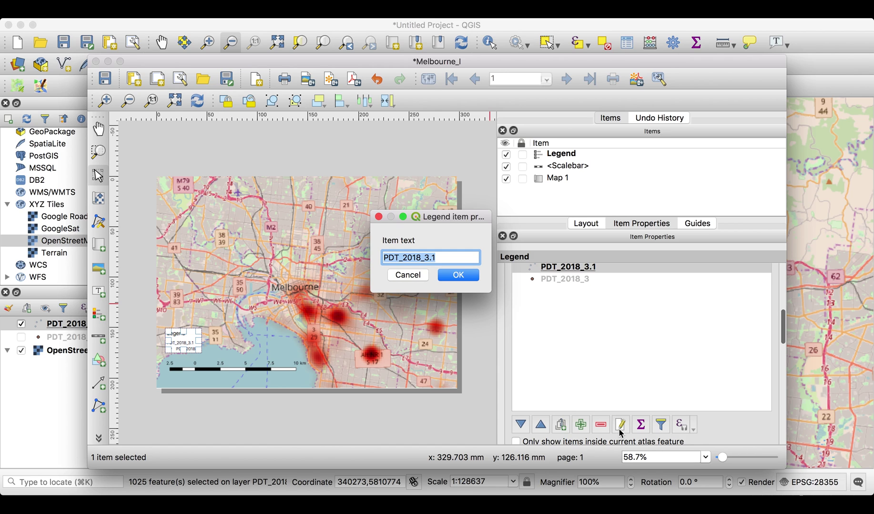
{"action": "type", "text": "Density "}
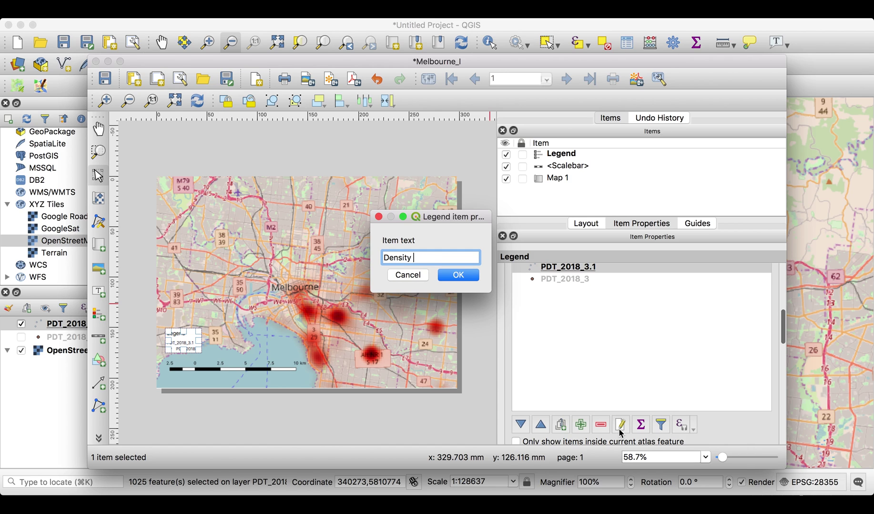
{"action": "type", "text": "of Properties <2.5% "}
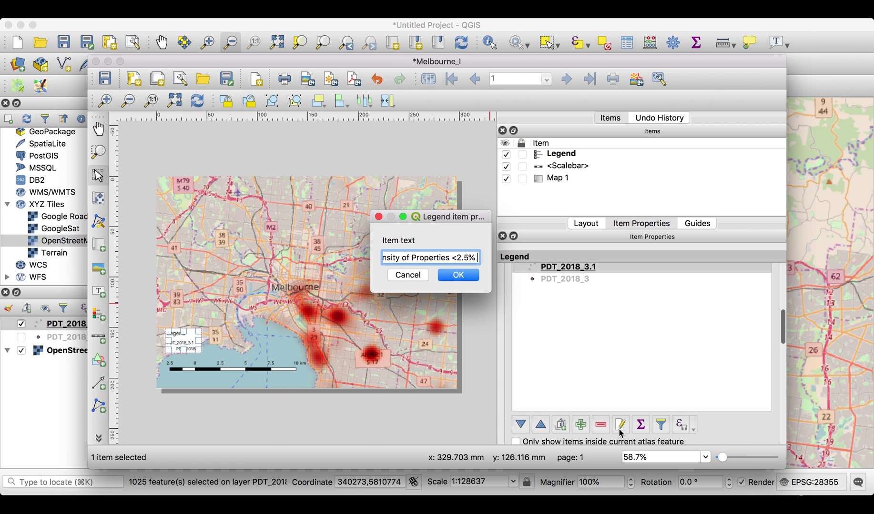
{"action": "type", "text": "anuual yirl"}
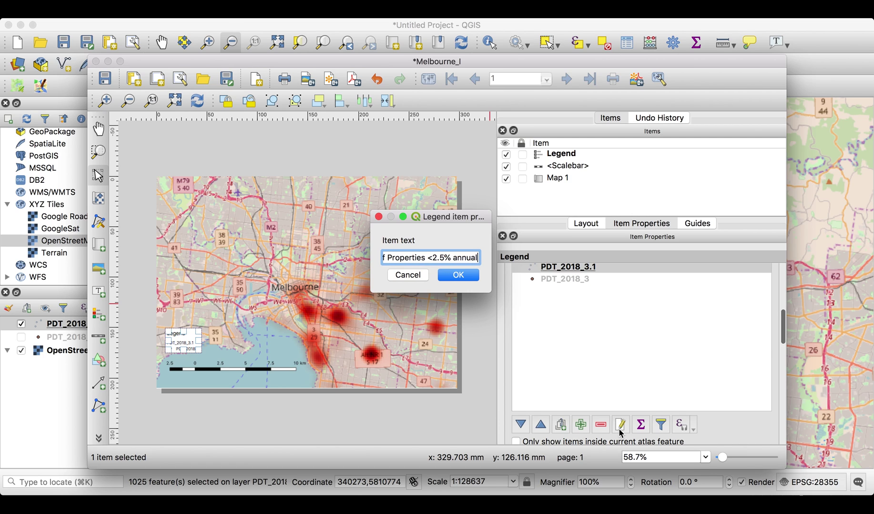
{"action": "key", "text": "BackSpace"}
{"action": "key", "text": "BackSpace"}
{"action": "key", "text": "BackSpace"}
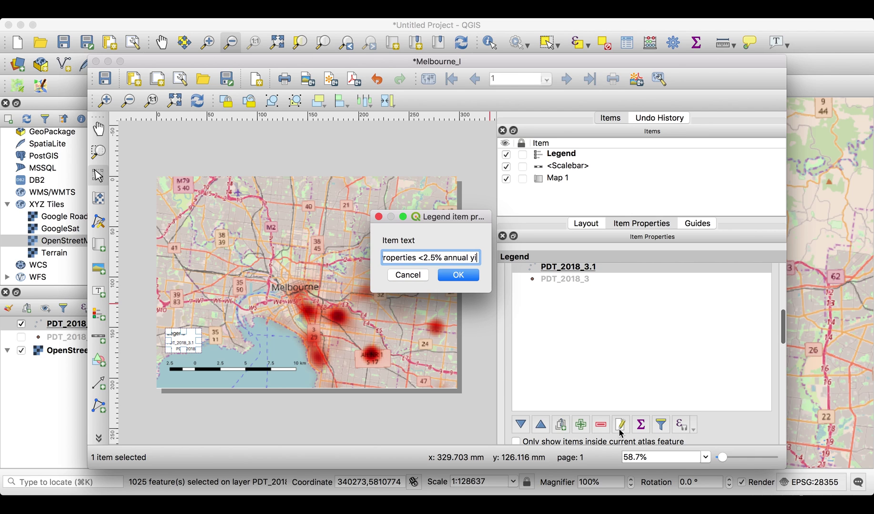
{"action": "type", "text": "ield"}
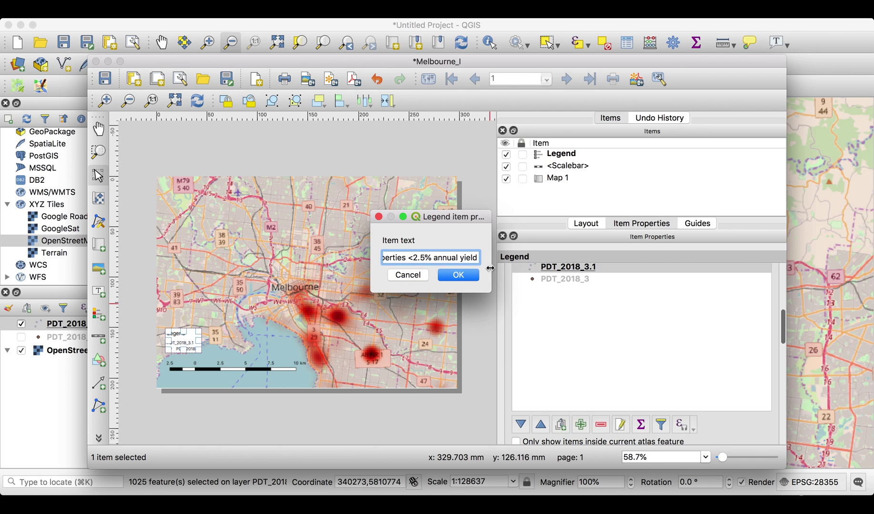
{"action": "left_click", "coordinate": [458, 275]}
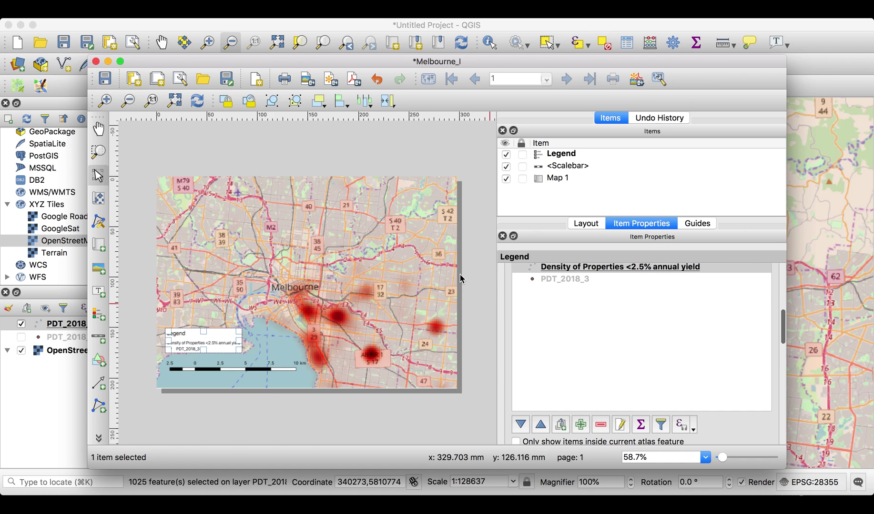
{"action": "left_click", "coordinate": [233, 412]}
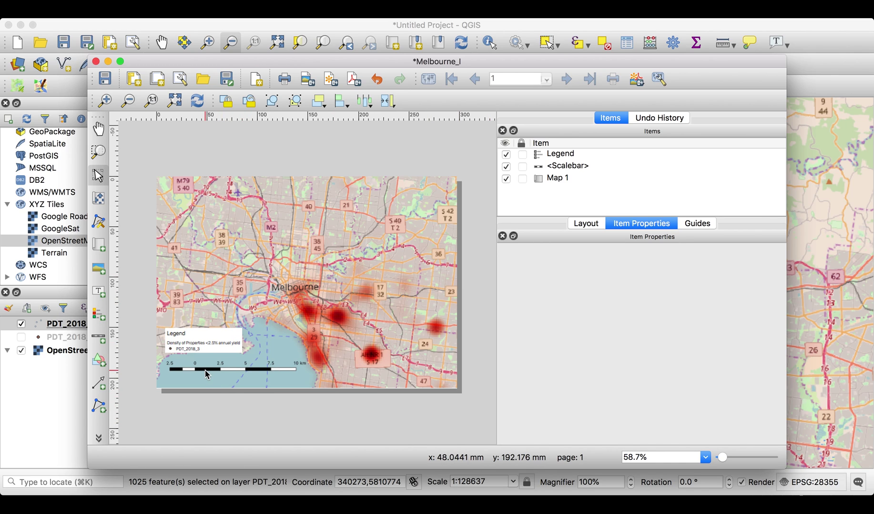
Remove the PDT_2018_3 entry from the legend
{"action": "left_click", "coordinate": [223, 341]}
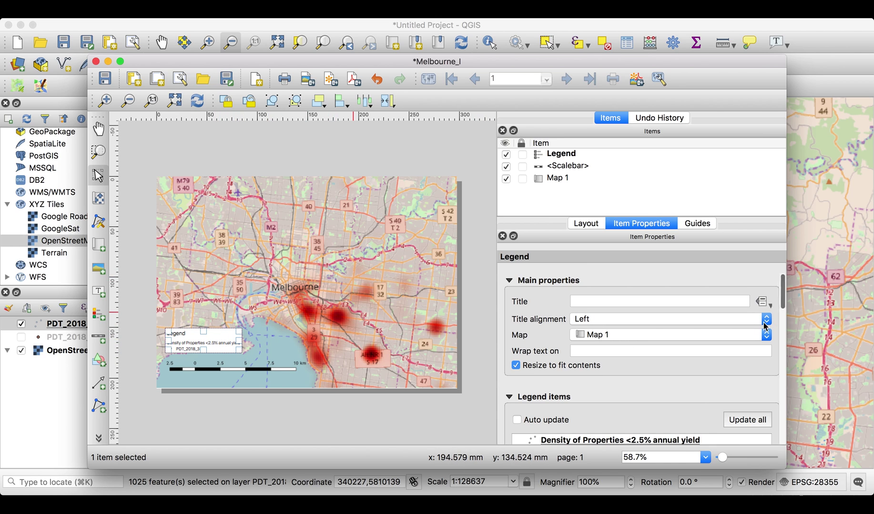
{"action": "left_click_drag", "start_coordinate": [784, 292], "coordinate": [783, 305]}
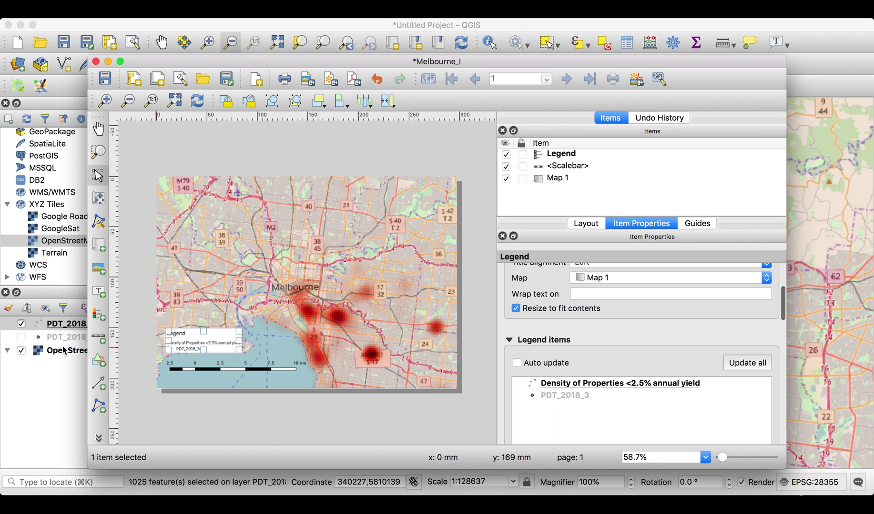
{"action": "left_click", "coordinate": [569, 396]}
{"action": "left_click_drag", "start_coordinate": [782, 296], "coordinate": [782, 333]}
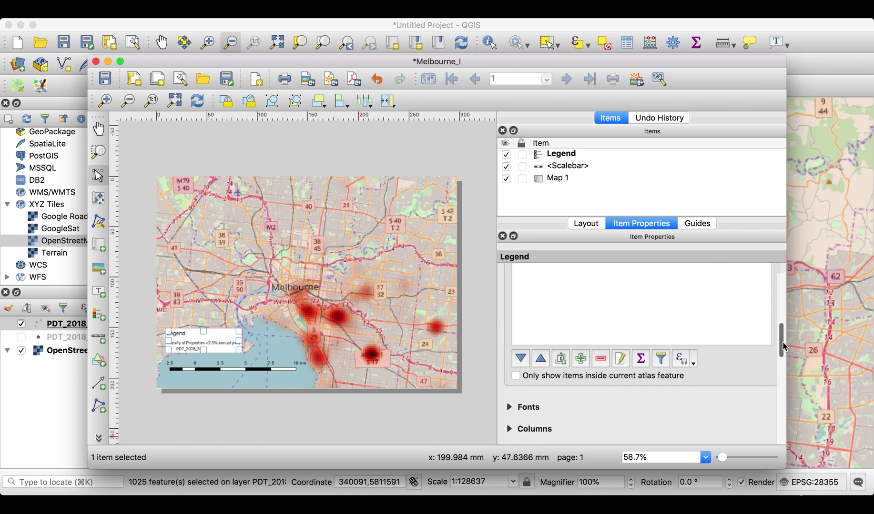
{"action": "left_click", "coordinate": [600, 358]}
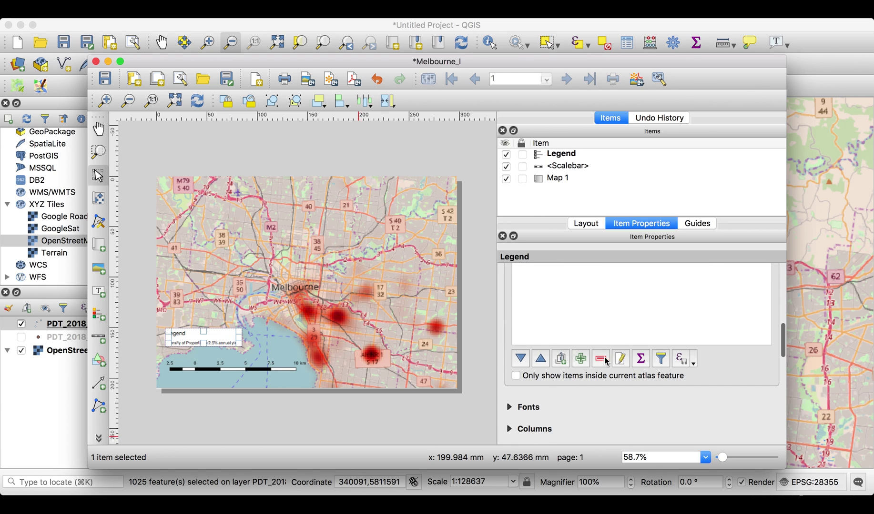
Turn off the legend background and move the legend down just above the scale bar
{"action": "left_click", "coordinate": [784, 342]}
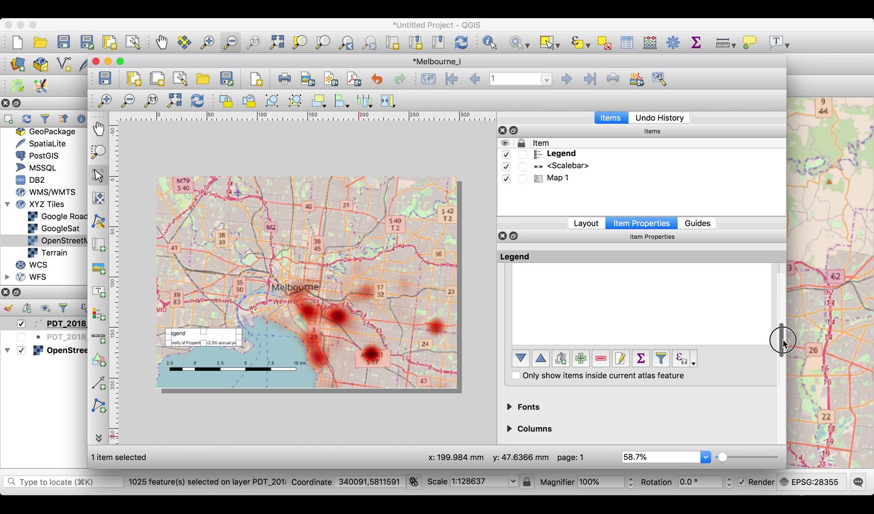
{"action": "left_click_drag", "start_coordinate": [784, 342], "coordinate": [784, 383]}
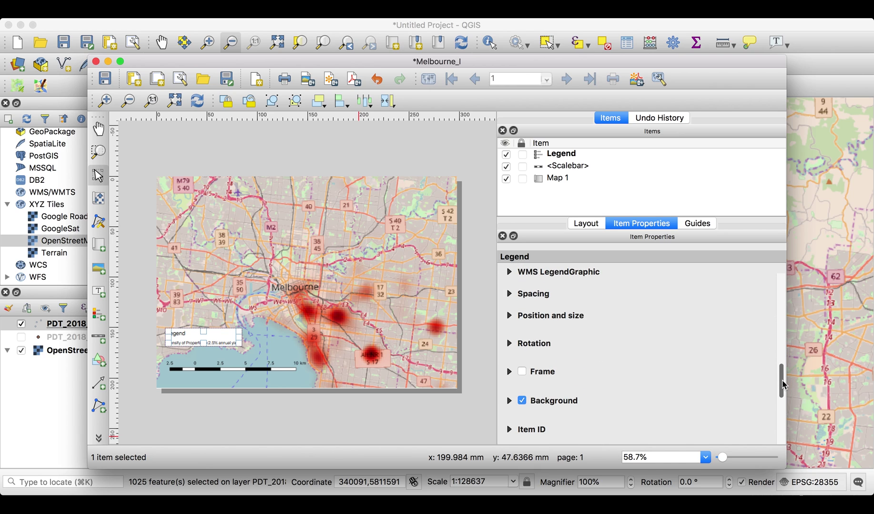
{"action": "left_click", "coordinate": [522, 402]}
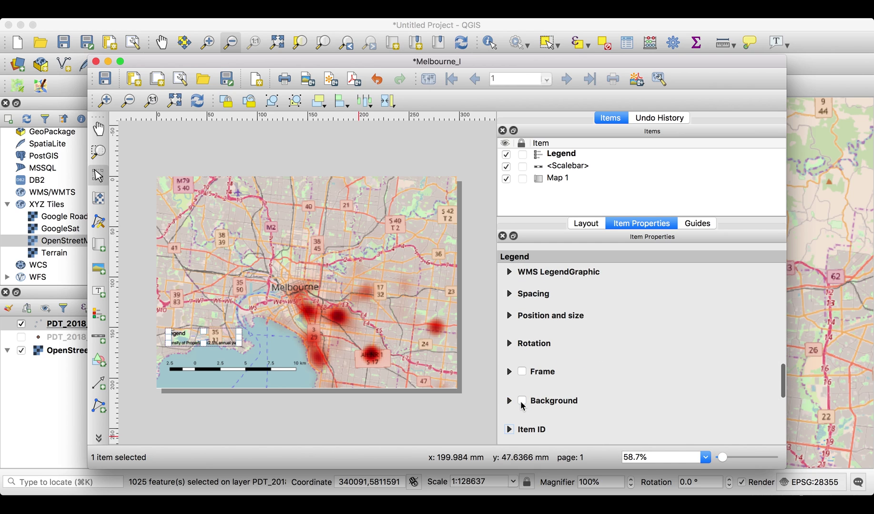
{"action": "left_click", "coordinate": [483, 419]}
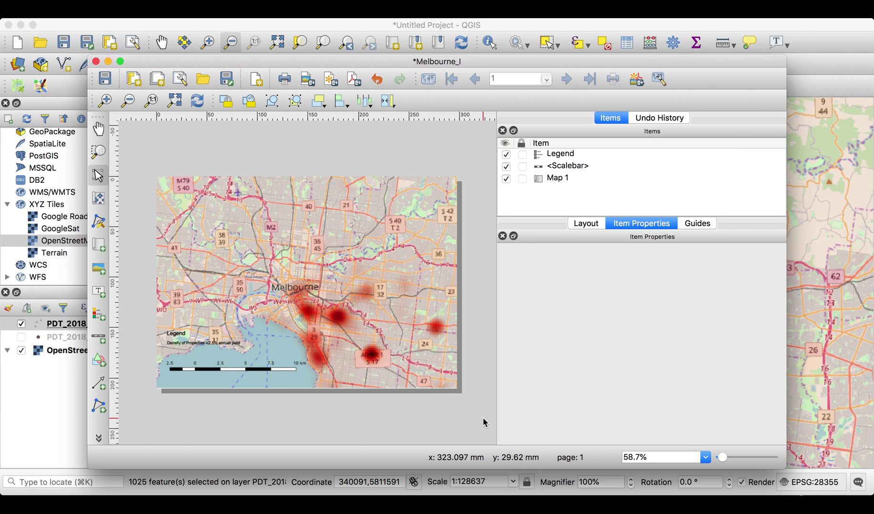
{"action": "left_click", "coordinate": [181, 334]}
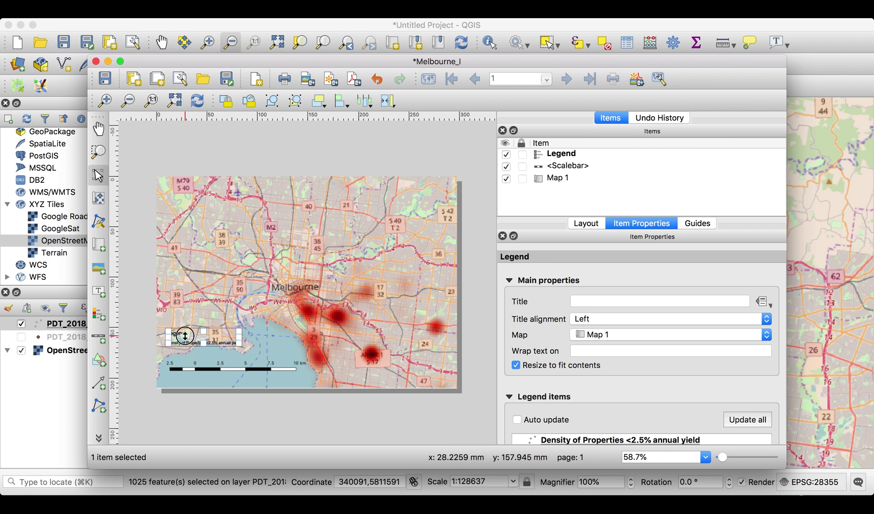
{"action": "left_click_drag", "start_coordinate": [182, 345], "coordinate": [188, 382]}
Select the scale bar with the legend, then begin exporting the layout as Melbourne_l.pdf
{"action": "left_click", "coordinate": [188, 372], "text": "shift"}
{"action": "left_click", "coordinate": [130, 362]}
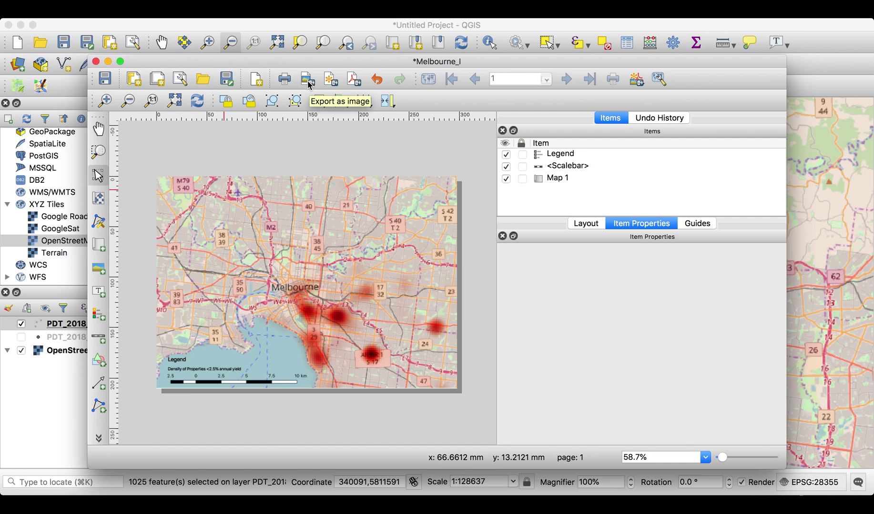
{"action": "left_click", "coordinate": [353, 82]}
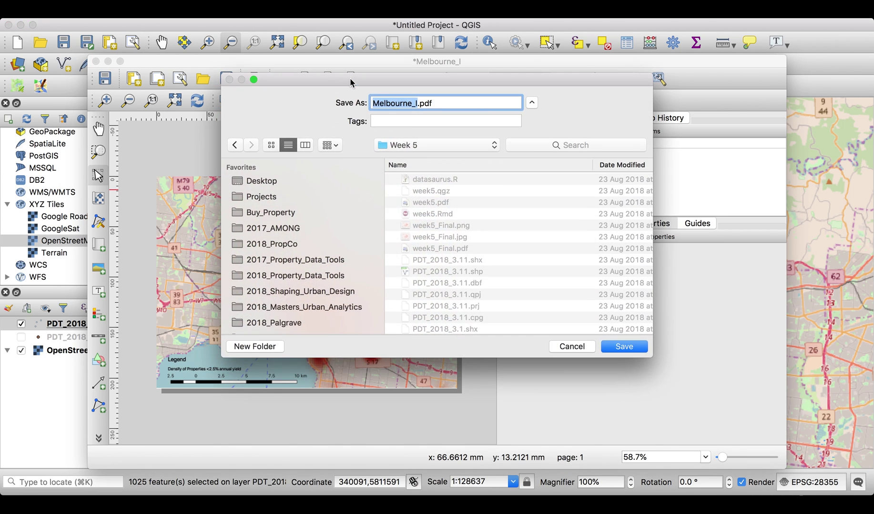